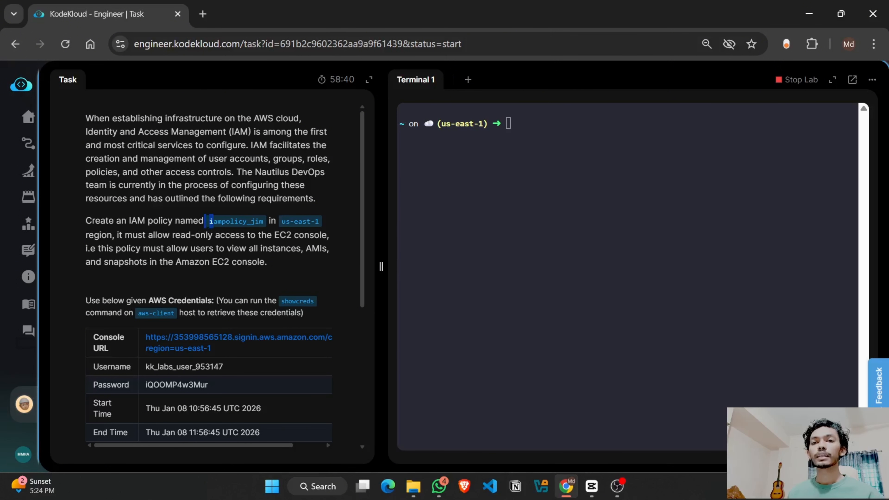
# Read the task's IAM policy requirements, covering the policy name, region and EC2 read-only access, and the section with the AWS credentials.
pyautogui.moveTo(205, 221); pyautogui.dragTo(310, 229)
pyautogui.click(283, 232)
pyautogui.click(280, 224)
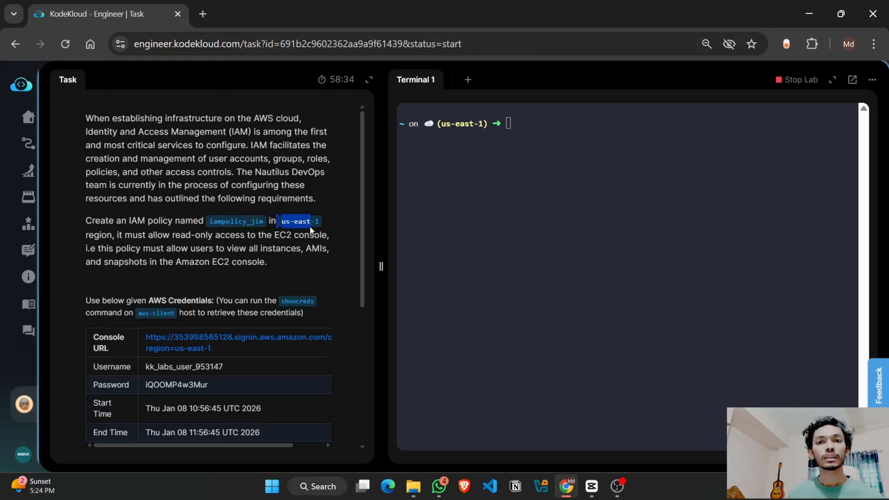
pyautogui.click(144, 235)
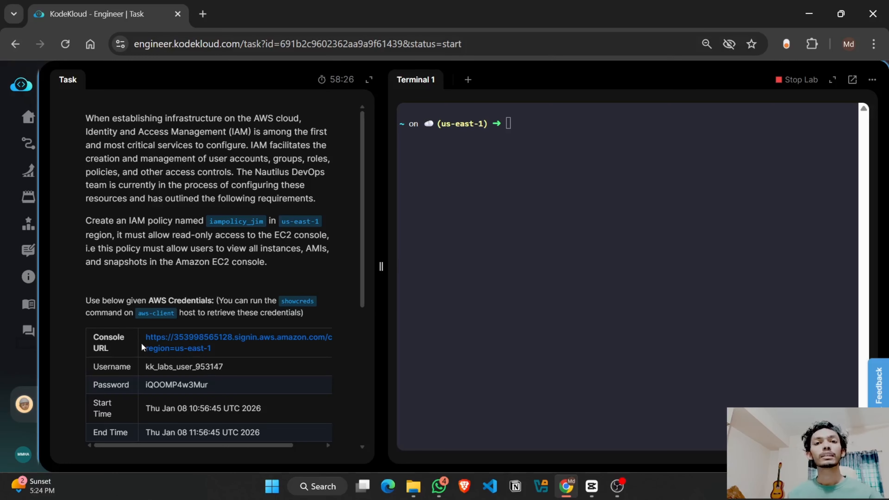
pyautogui.moveTo(172, 236); pyautogui.dragTo(267, 239)
pyautogui.click(214, 245)
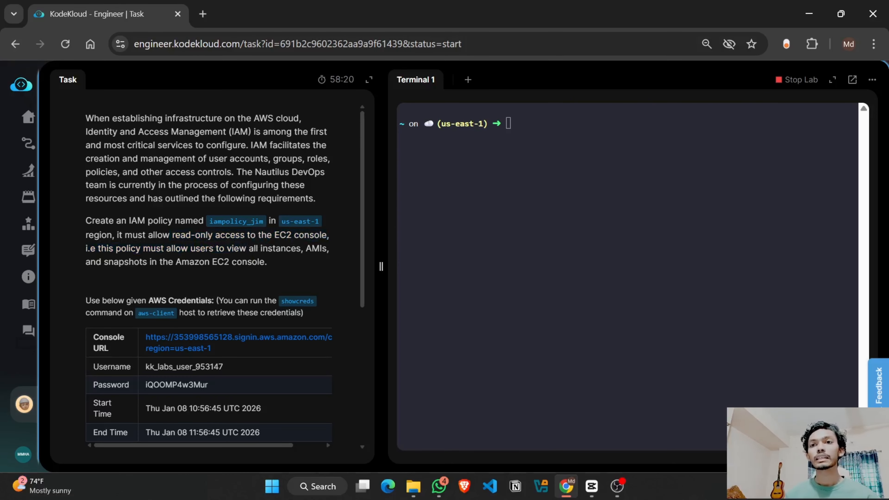
pyautogui.scroll(-2, 109, 245)
pyautogui.scroll(2, 108, 246)
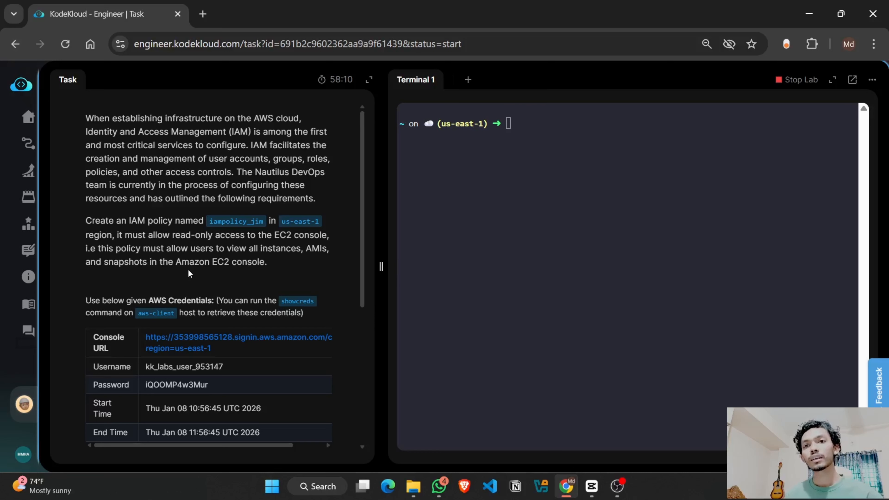
pyautogui.moveTo(176, 262); pyautogui.dragTo(296, 249)
pyautogui.click(236, 250)
pyautogui.moveTo(87, 235); pyautogui.dragTo(106, 249)
pyautogui.click(255, 249)
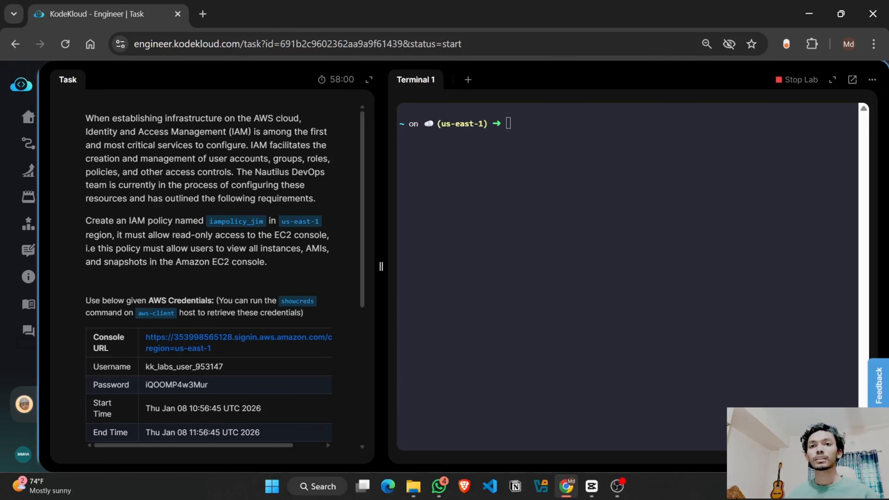
pyautogui.moveTo(175, 262); pyautogui.dragTo(268, 263)
pyautogui.click(133, 288)
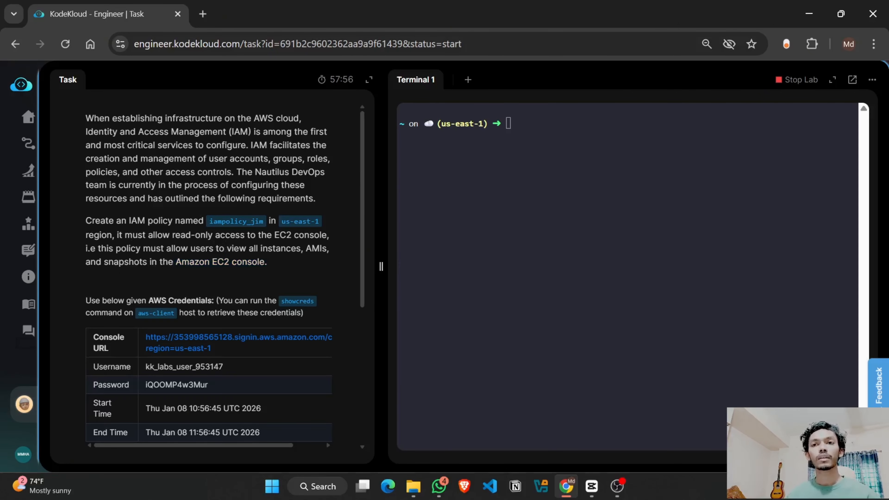
pyautogui.scroll(-6, 222, 264)
pyautogui.scroll(6, 213, 245)
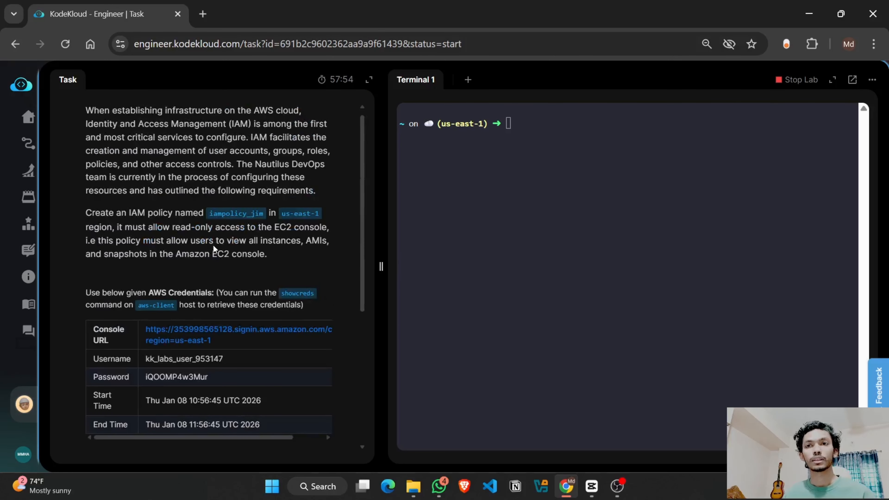
pyautogui.scroll(-6, 212, 245)
pyautogui.scroll(6, 228, 230)
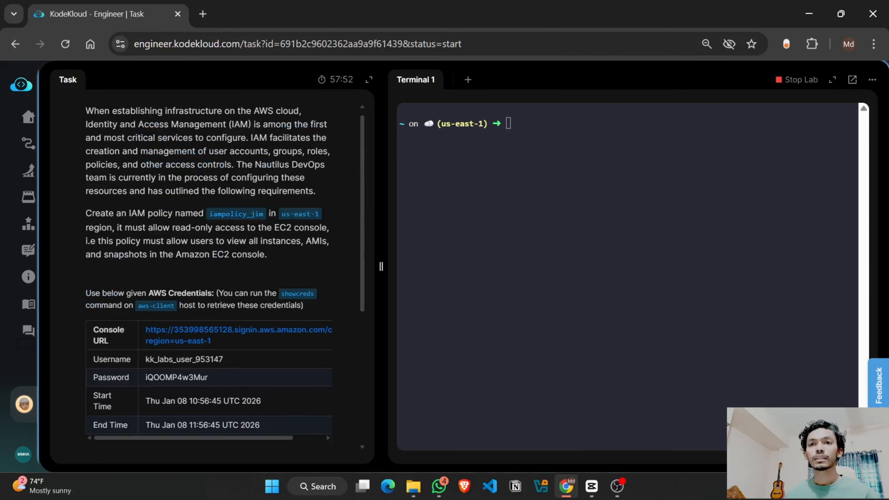
pyautogui.moveTo(93, 289); pyautogui.dragTo(266, 297)
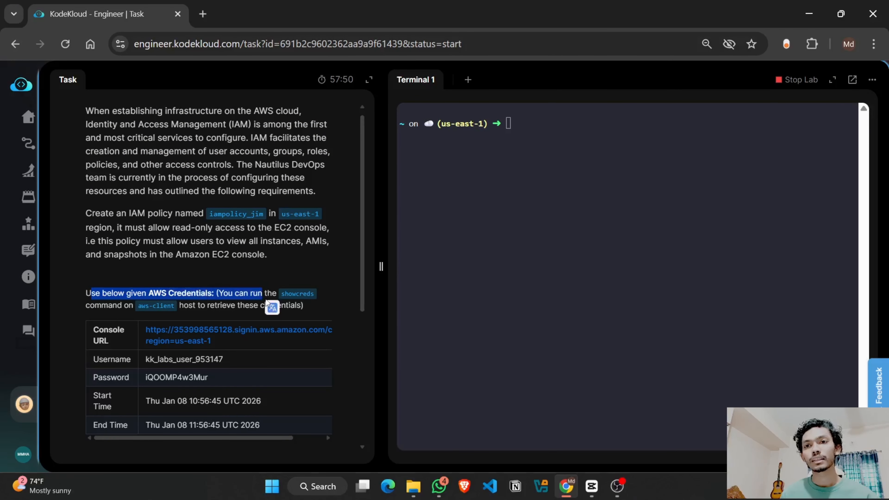
pyautogui.click(210, 300)
# Open the AWS console sign-in link from the task and fill in the IAM username supplied in the lab credentials.
pyautogui.click(186, 336)
pyautogui.click(155, 14)
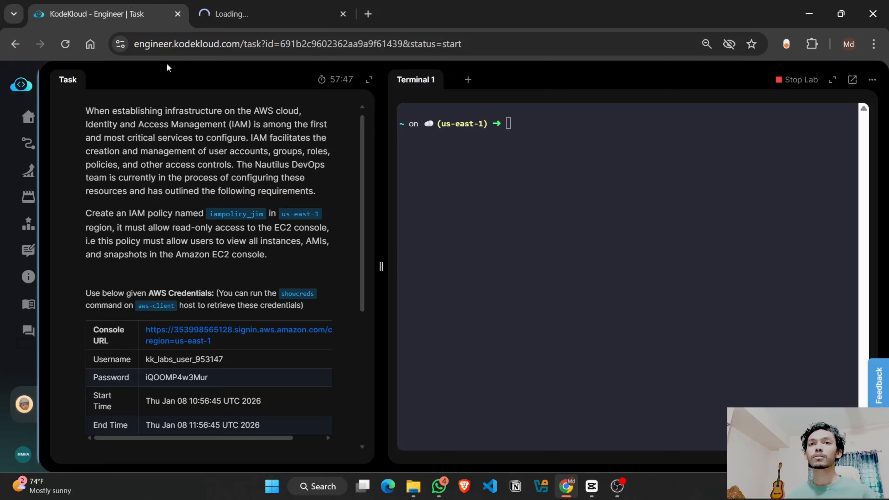
pyautogui.scroll(-3, 155, 217)
pyautogui.moveTo(145, 243); pyautogui.dragTo(231, 246)
pyautogui.hotkey('ctrl', 'c')
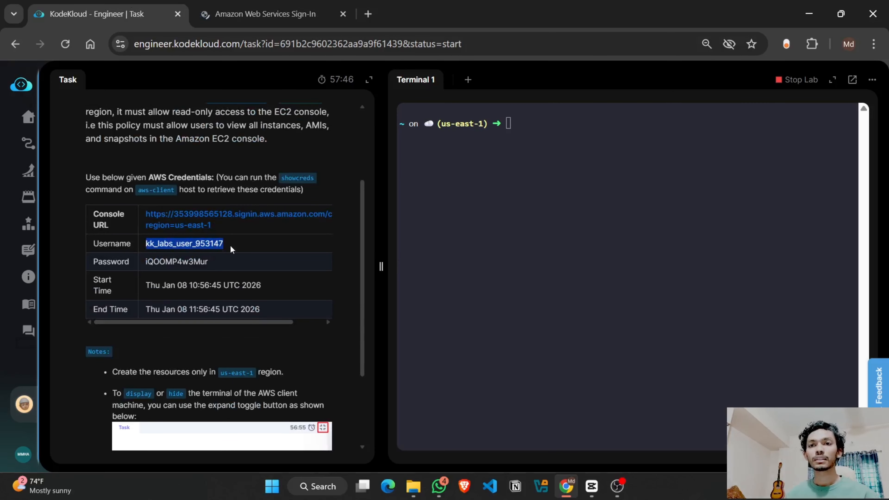
pyautogui.hotkey('ctrl', 'Tab')
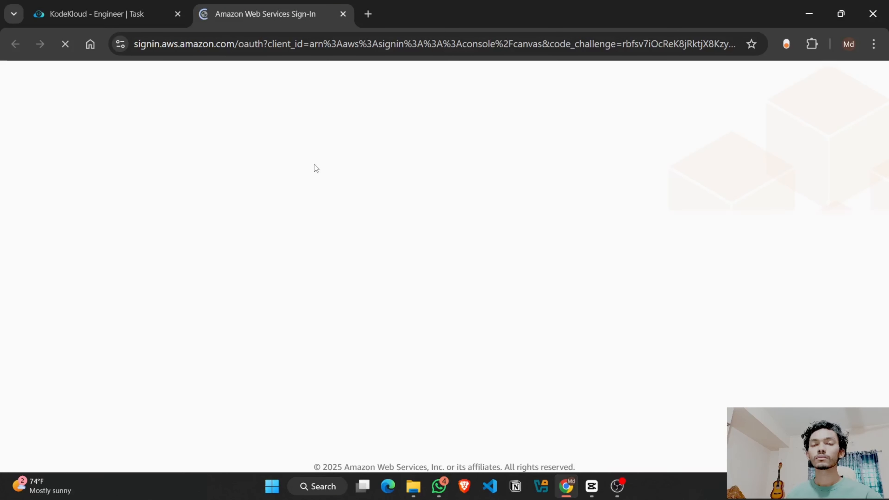
pyautogui.click(140, 7)
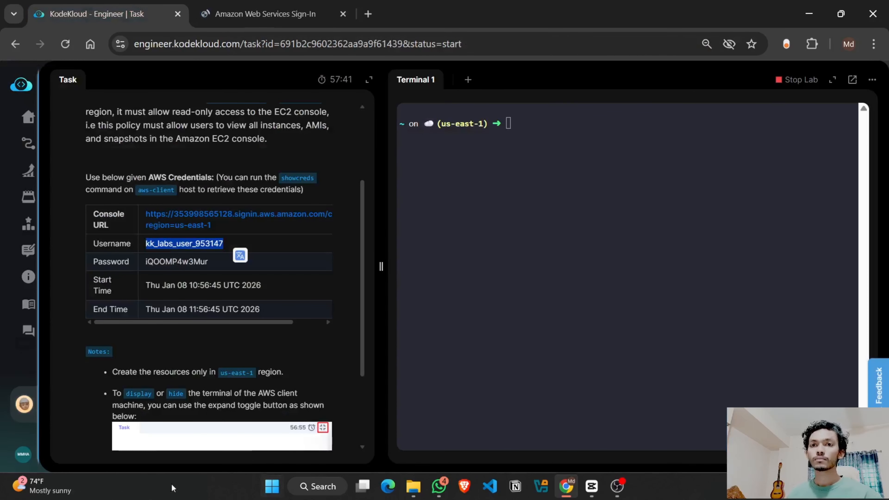
pyautogui.click(245, 9)
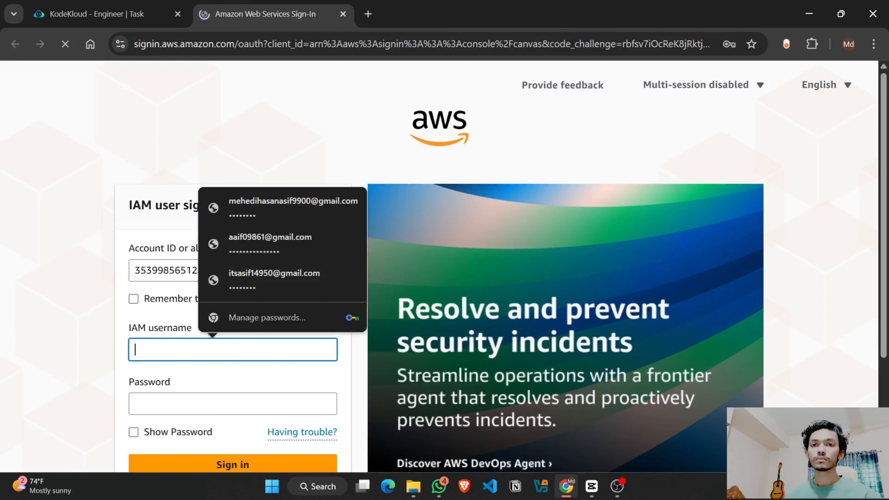
pyautogui.hotkey('ctrl', 'v')
# Copy the lab account password from the task page into the sign-in form's password field.
pyautogui.hotkey('ctrl', 'shift', 'Tab')
pyautogui.moveTo(138, 268); pyautogui.dragTo(214, 270)
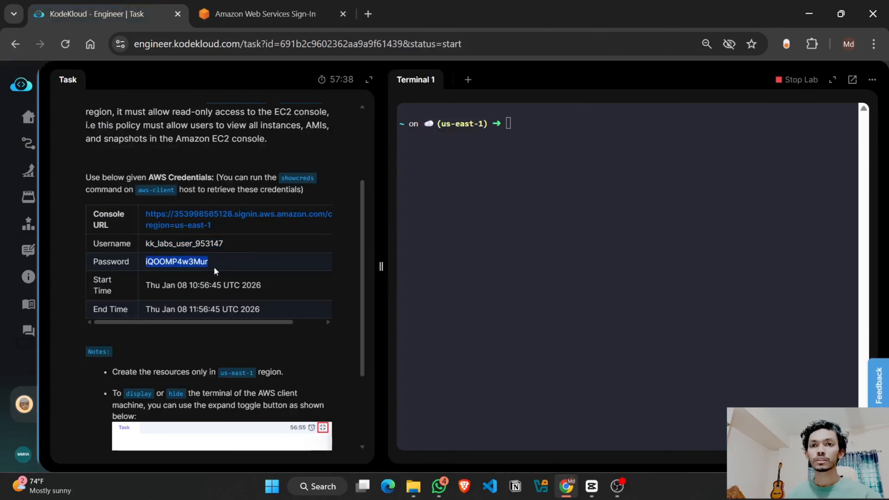
pyautogui.hotkey('ctrl', 'Tab')
pyautogui.click(247, 403)
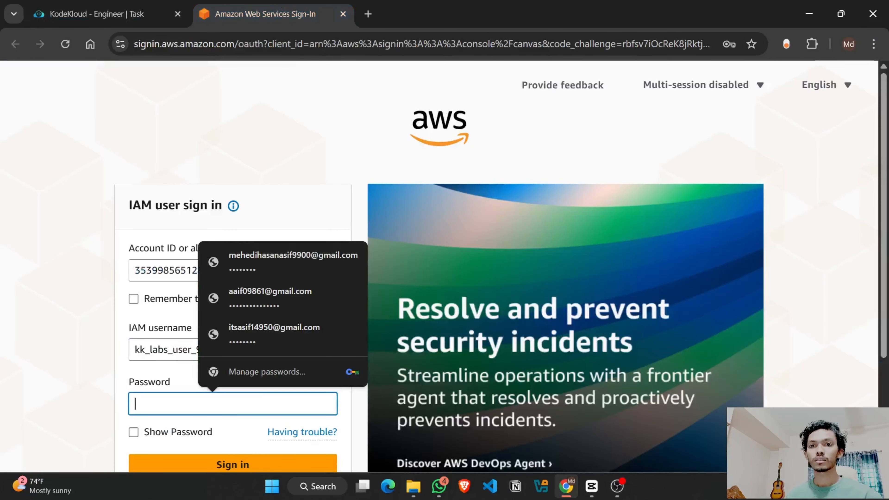
pyautogui.hotkey('ctrl', 'v')
pyautogui.scroll(-3, 239, 385)
pyautogui.click(241, 357)
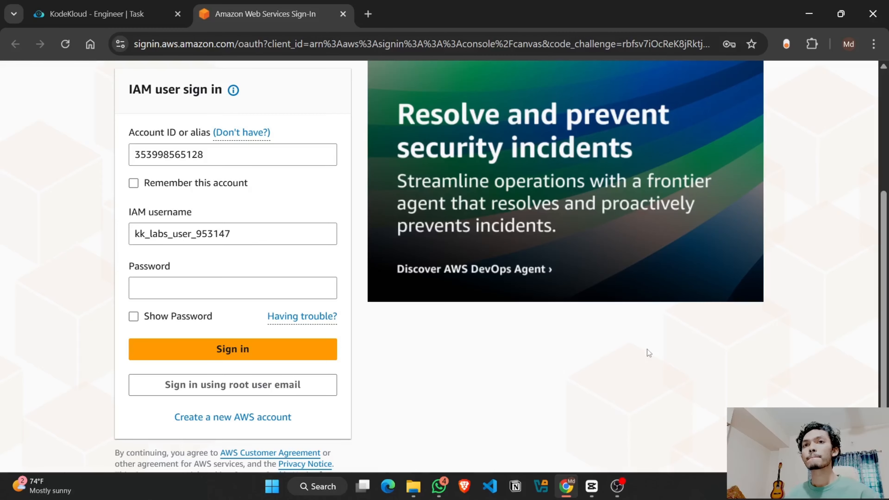
pyautogui.click(231, 288)
pyautogui.hotkey('ctrl', 'v')
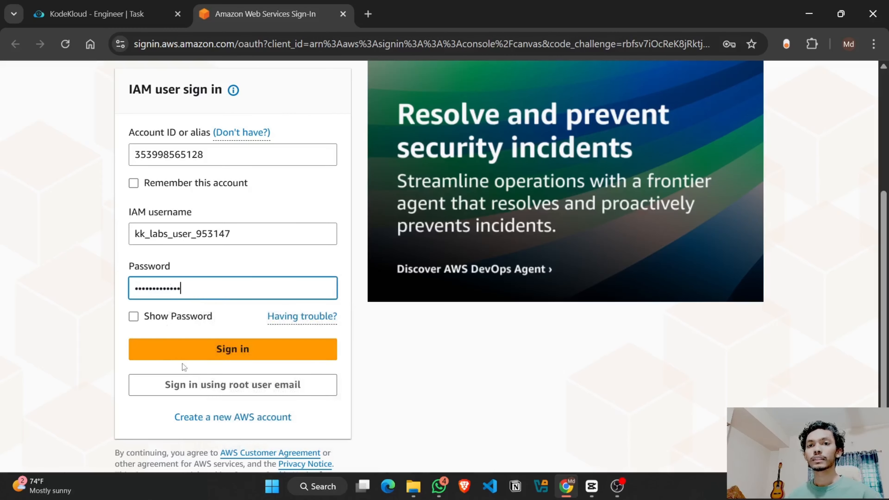
# Reveal the password, remove the extra blank characters before it, and sign in to the AWS console.
pyautogui.click(134, 316)
pyautogui.moveTo(154, 288); pyautogui.dragTo(99, 285)
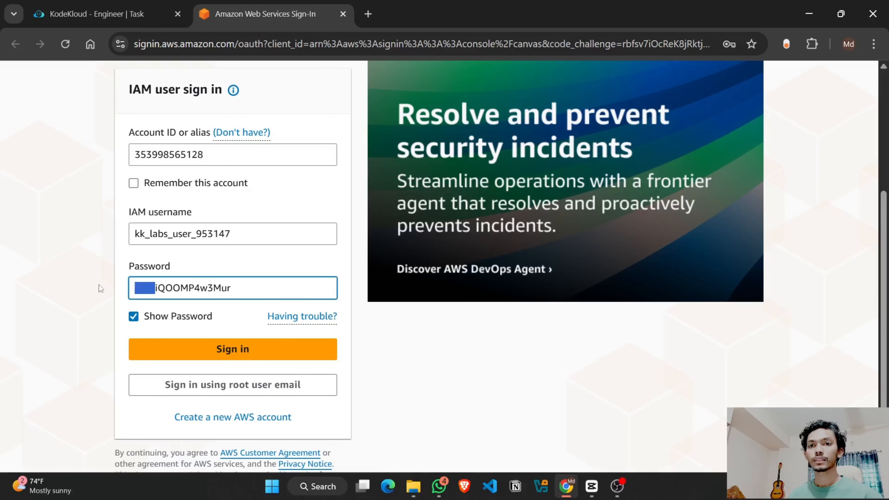
pyautogui.press('BackSpace')
pyautogui.click(199, 354)
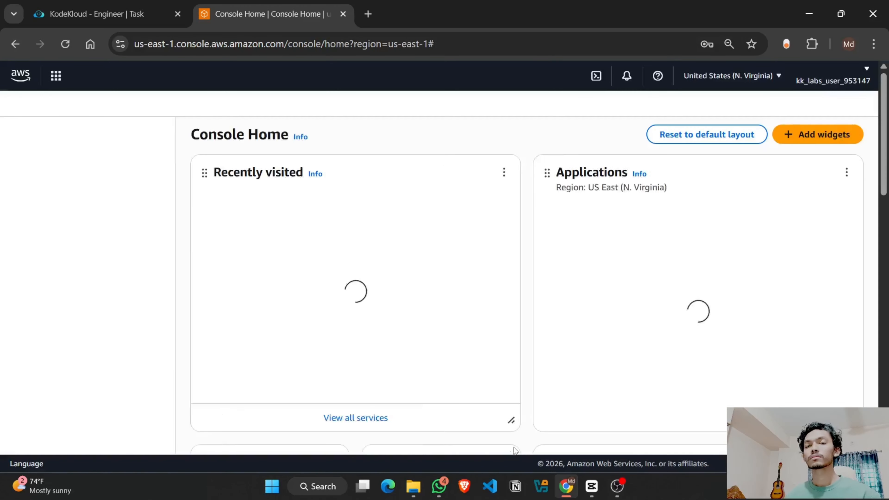
# Search the AWS console for iam and open the IAM service.
pyautogui.click(148, 84)
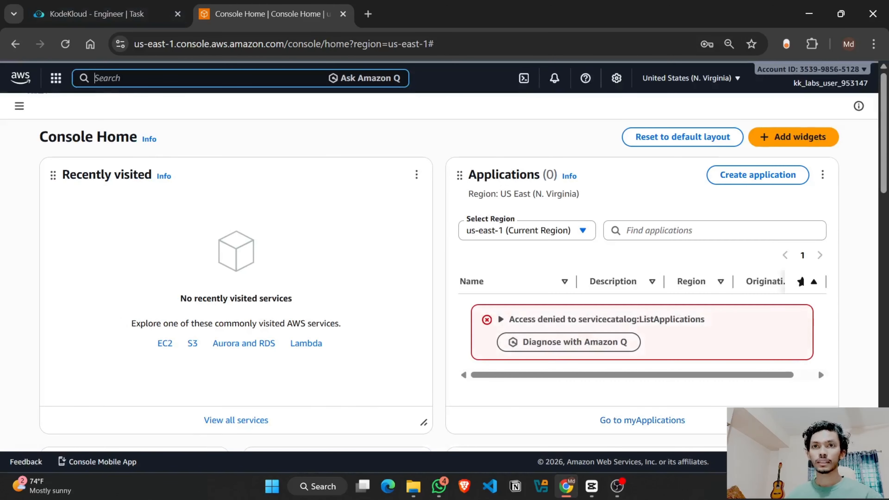
pyautogui.write('iam')
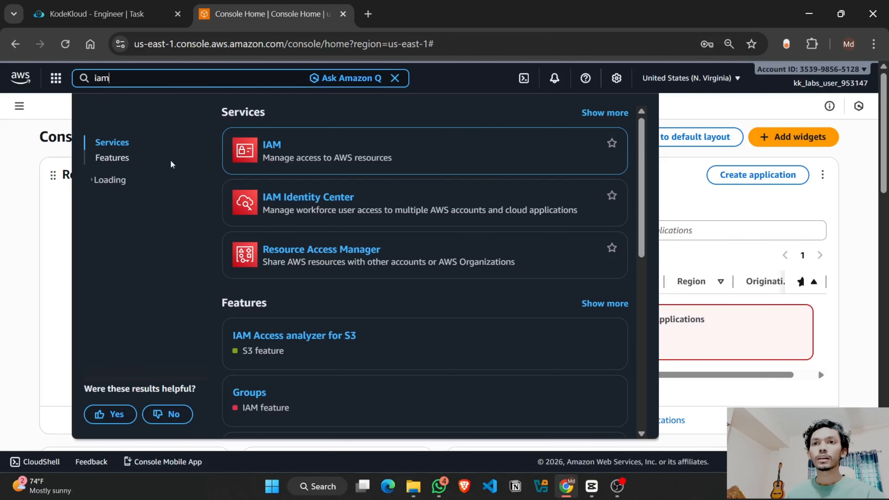
pyautogui.click(272, 145)
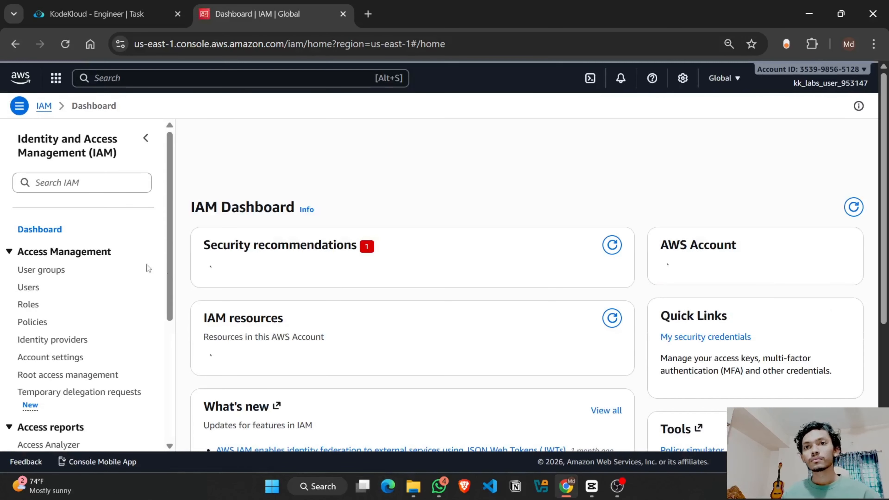
# Recheck the required policy name iampolicy_jim on the task page and return to the IAM dashboard.
pyautogui.click(147, 14)
pyautogui.scroll(3, 178, 269)
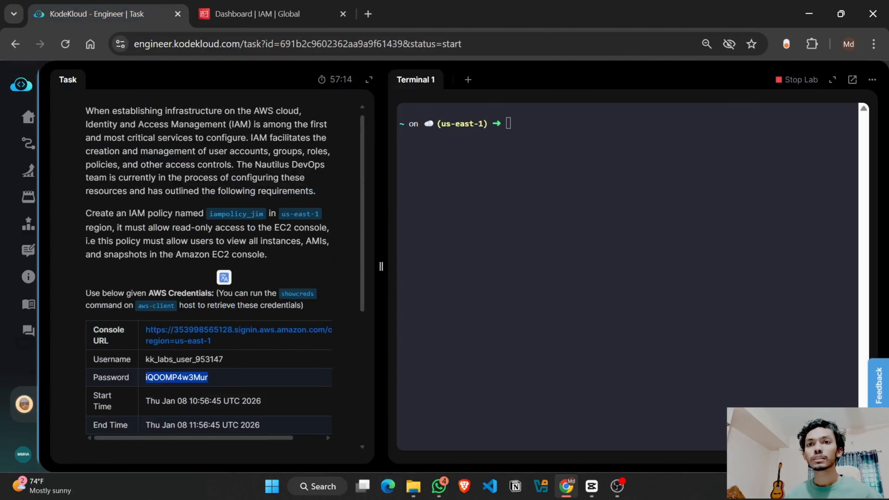
pyautogui.doubleClick(92, 207)
pyautogui.moveTo(117, 207); pyautogui.dragTo(208, 207)
pyautogui.click(192, 208)
pyautogui.doubleClick(237, 214)
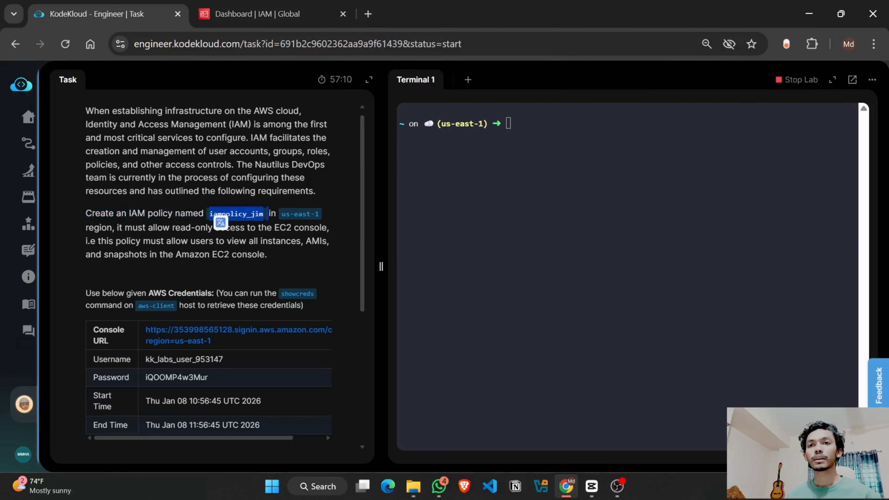
pyautogui.hotkey('ctrl', 'Tab')
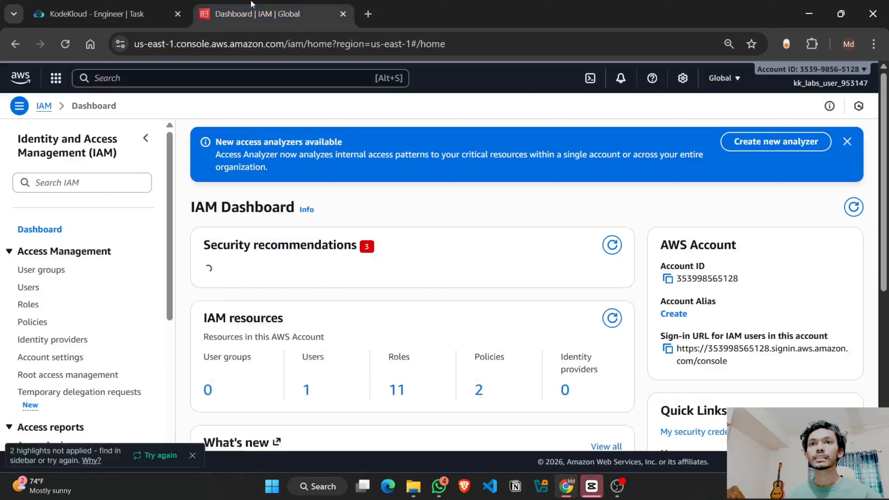
# Open the IAM policies list and start creating a new policy.
pyautogui.click(716, 78)
pyautogui.click(32, 321)
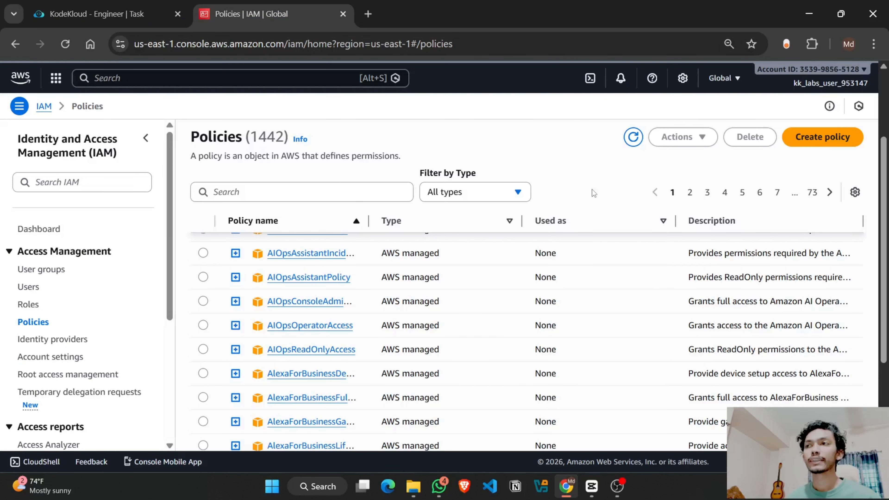
pyautogui.scroll(-3, 72, 296)
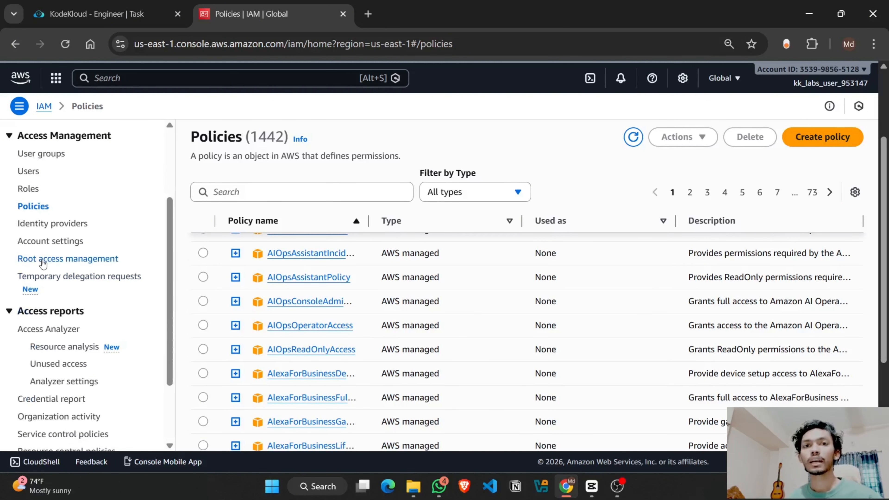
pyautogui.scroll(3, 42, 261)
pyautogui.scroll(-3, 38, 158)
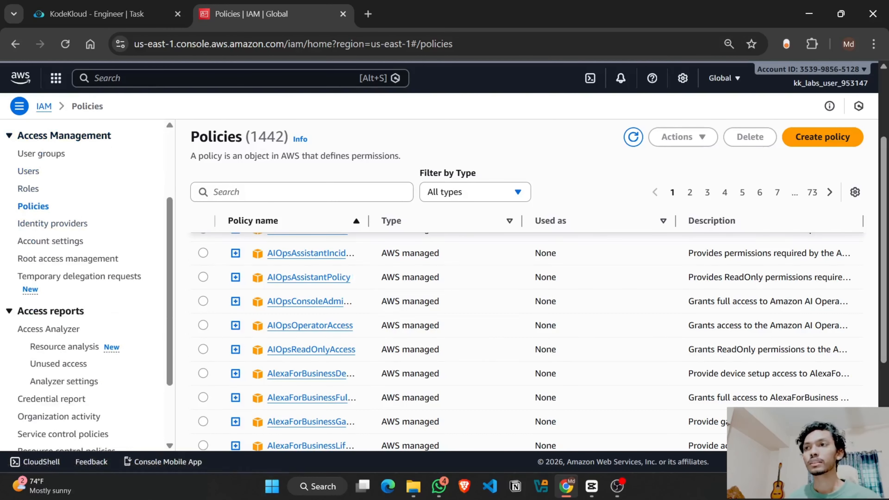
pyautogui.scroll(3, 546, 327)
pyautogui.click(822, 137)
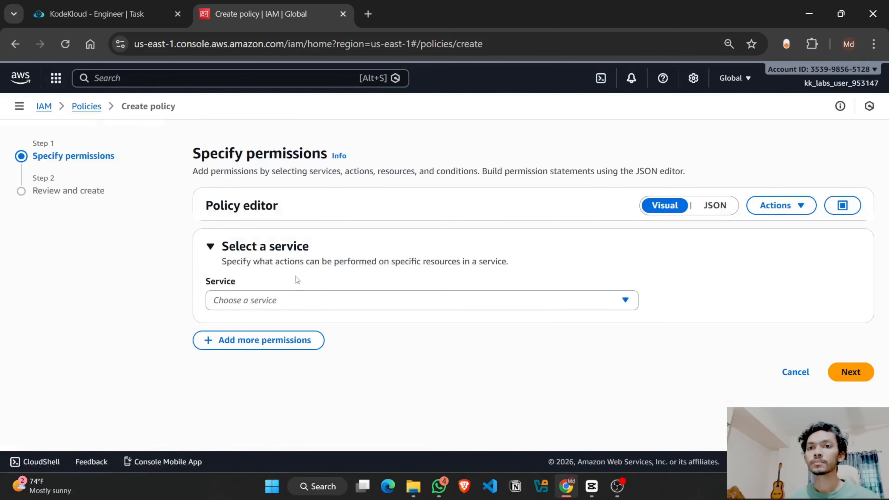
# Choose EC2 as the policy's service in the visual editor and expand its List access level actions.
pyautogui.click(257, 307)
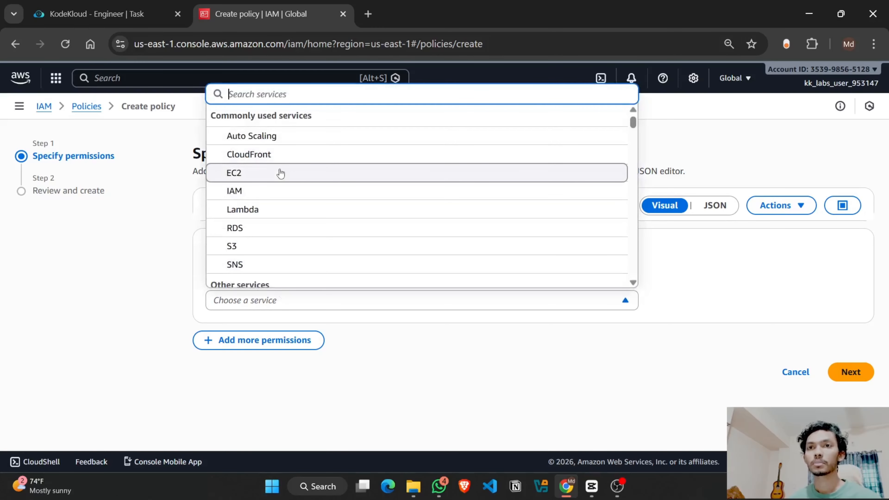
pyautogui.click(315, 173)
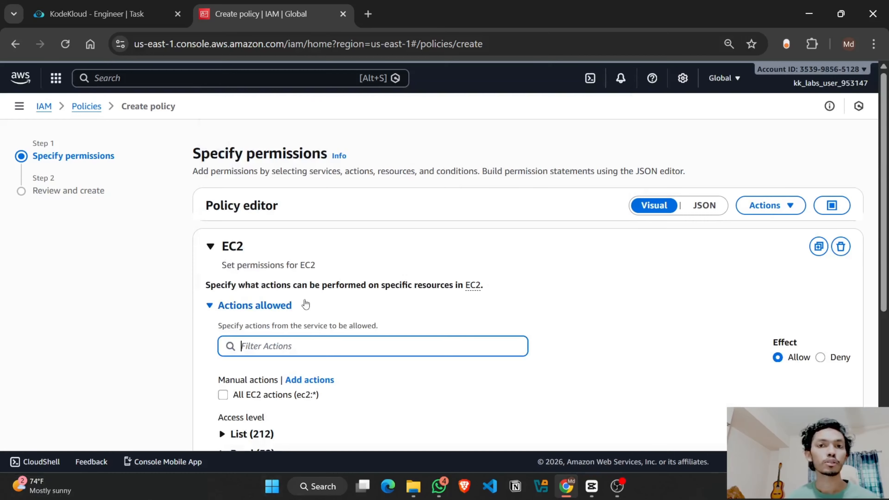
pyautogui.scroll(-3, 298, 371)
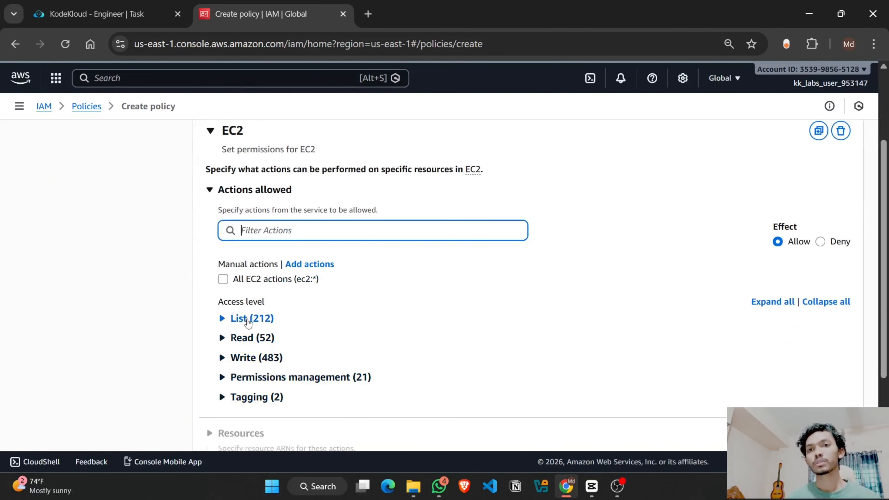
pyautogui.click(231, 317)
pyautogui.scroll(-3, 290, 328)
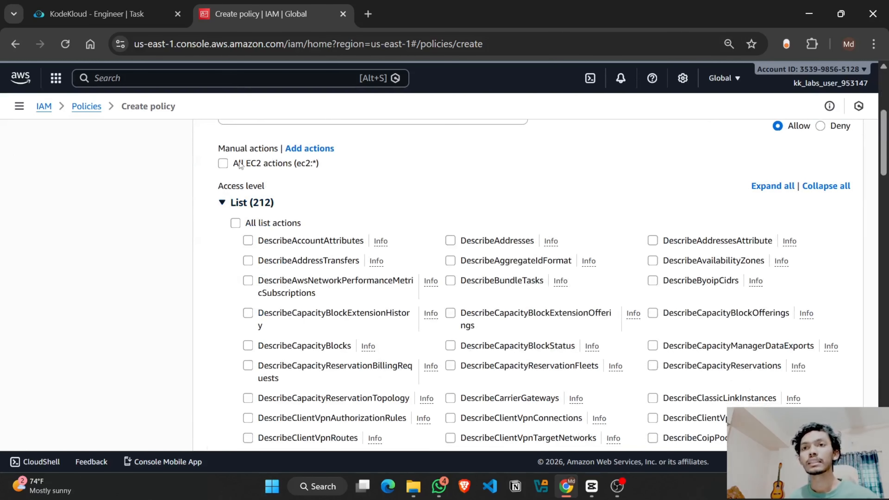
pyautogui.moveTo(214, 149); pyautogui.dragTo(262, 152)
pyautogui.click(259, 153)
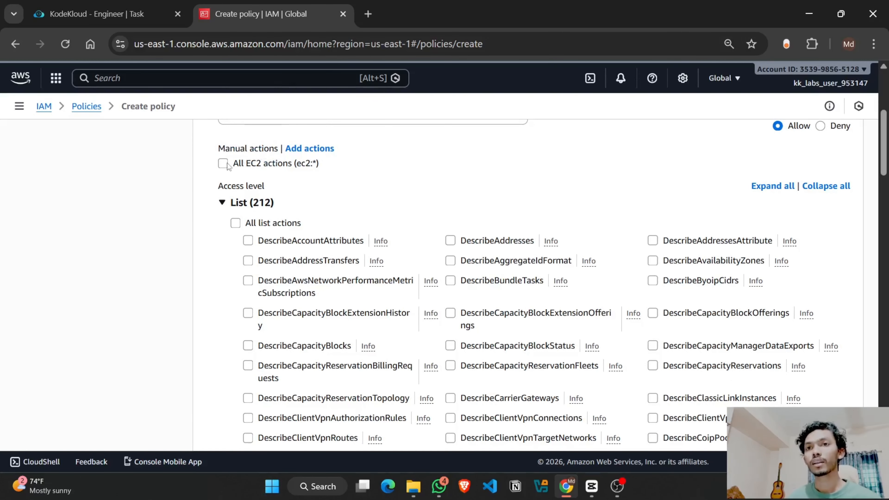
pyautogui.click(224, 163)
pyautogui.click(231, 163)
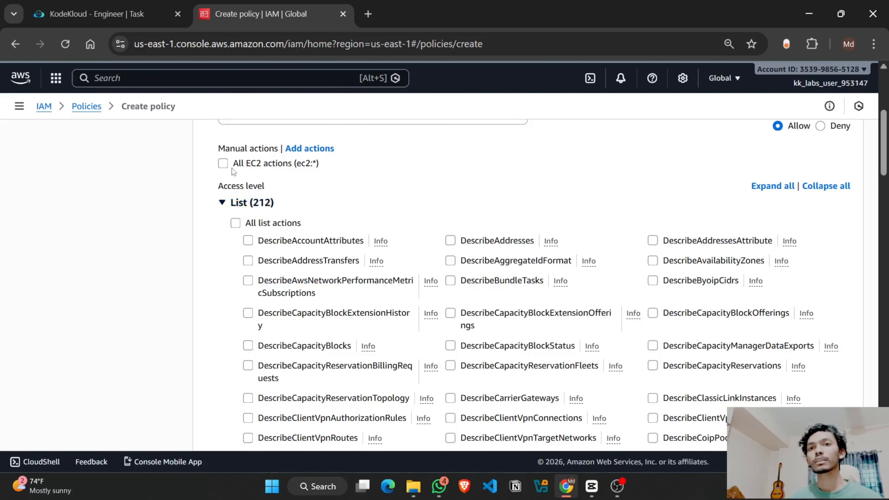
pyautogui.click(232, 168)
pyautogui.scroll(-20, 264, 210)
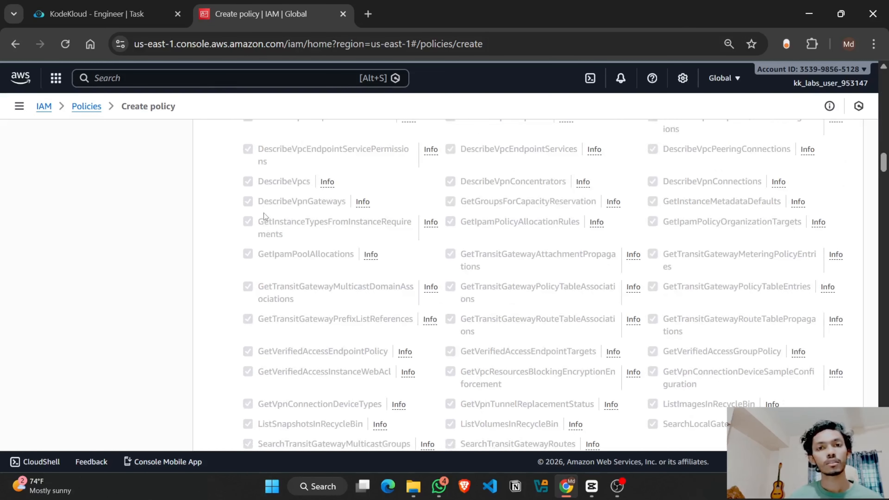
pyautogui.scroll(-10, 265, 215)
pyautogui.scroll(-5, 270, 230)
pyautogui.scroll(15, 270, 229)
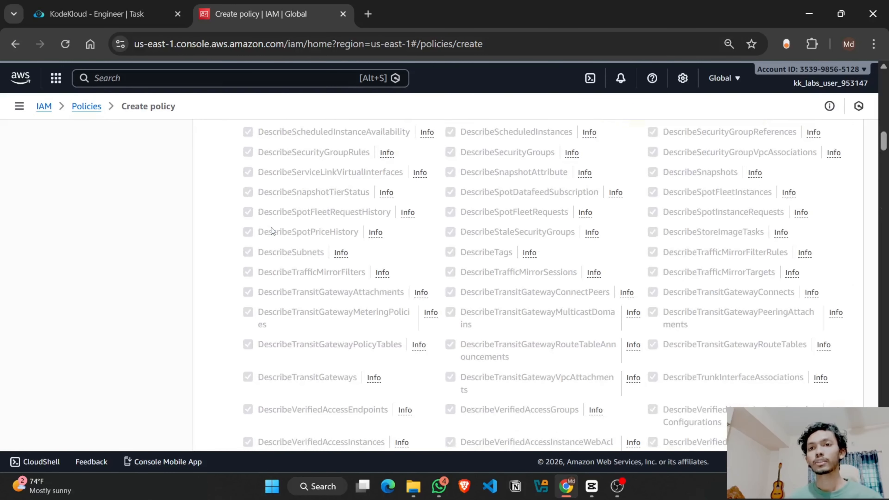
pyautogui.scroll(10, 262, 259)
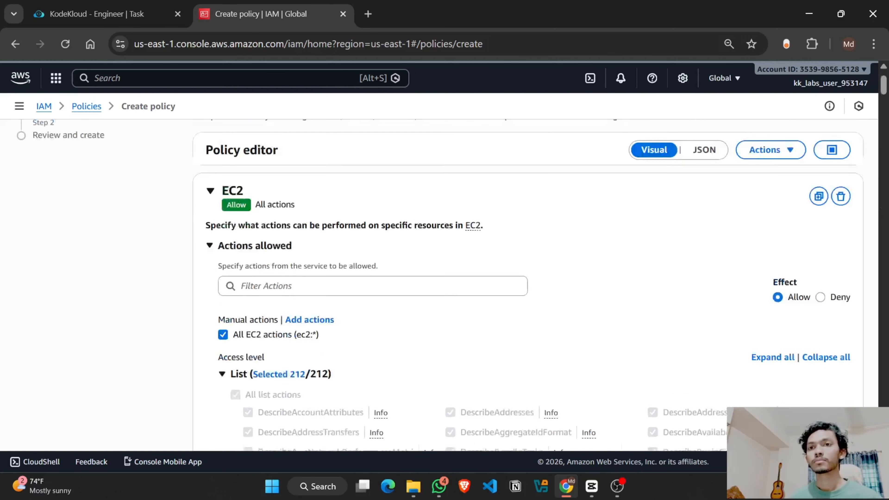
pyautogui.click(223, 275)
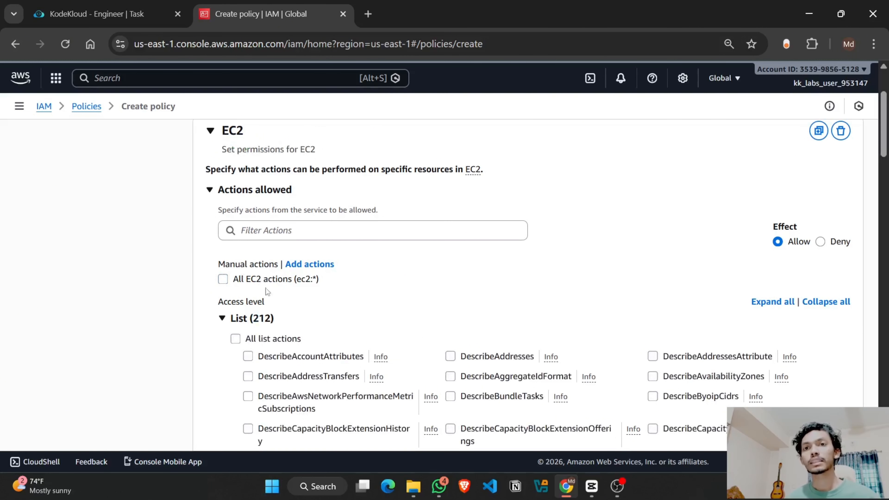
# Reread the access requirements on the KodeKloud task page and filter the EC2 actions by the word "instances" copied from it.
pyautogui.click(278, 231)
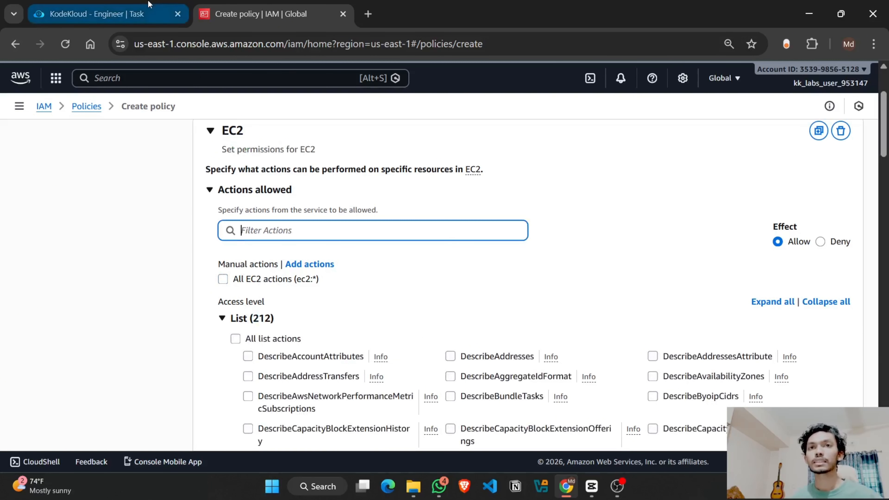
pyautogui.click(98, 14)
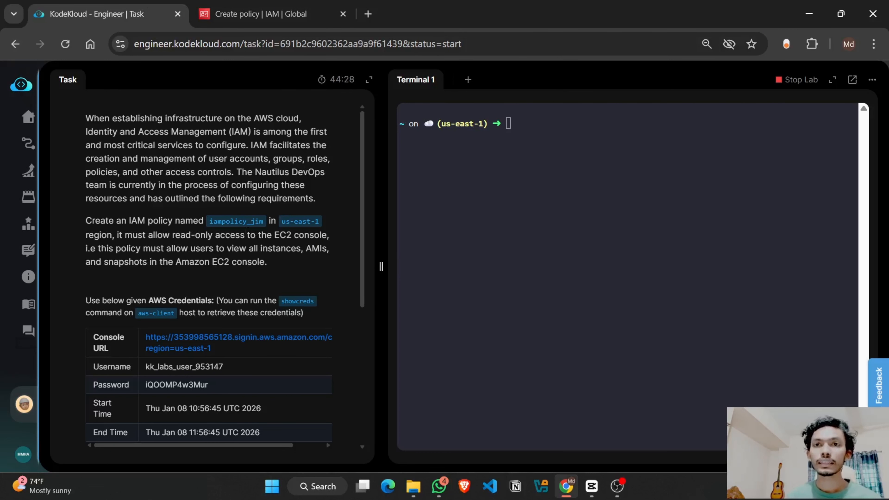
pyautogui.moveTo(172, 248); pyautogui.dragTo(241, 240)
pyautogui.click(245, 245)
pyautogui.moveTo(306, 224); pyautogui.dragTo(259, 258)
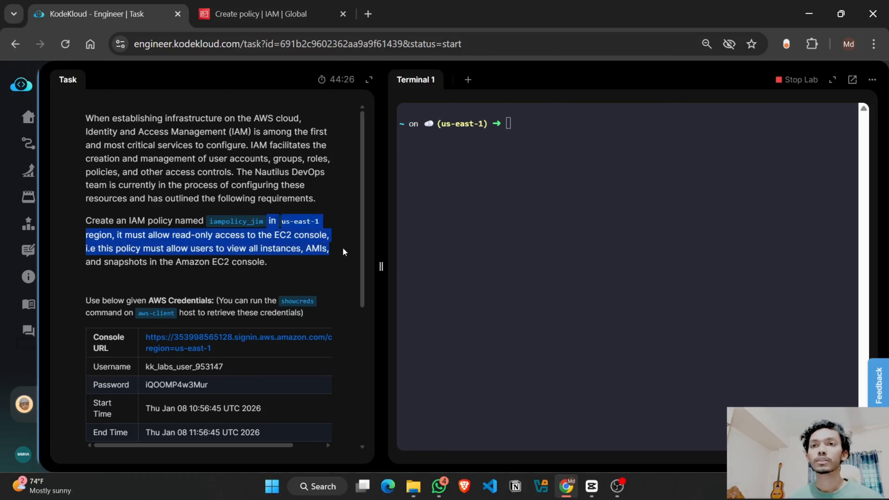
pyautogui.click(92, 311)
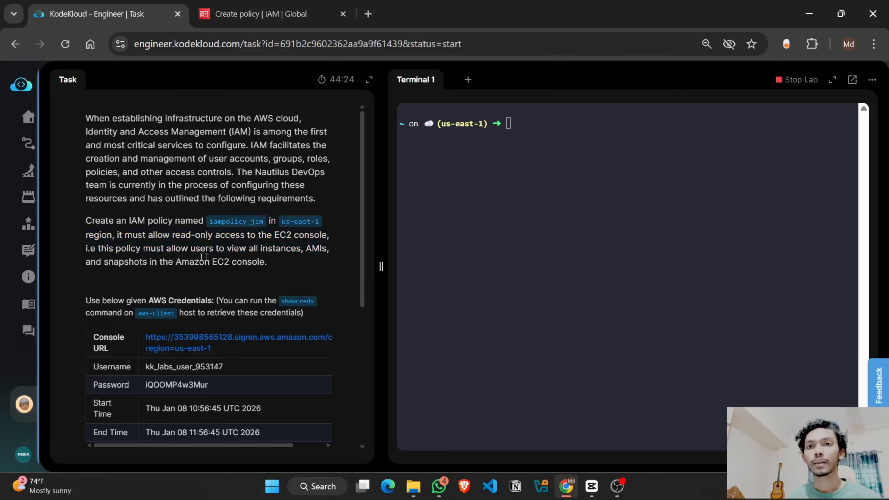
pyautogui.doubleClick(280, 248)
pyautogui.hotkey('ctrl', 'c')
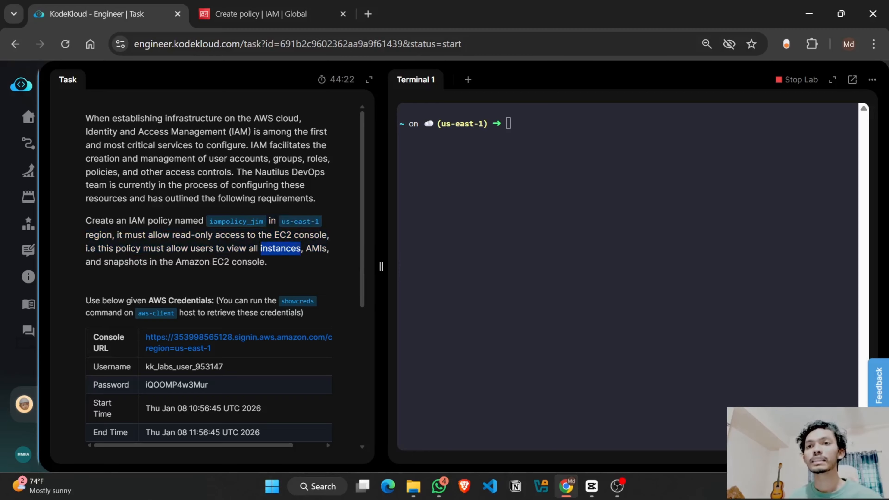
pyautogui.click(295, 5)
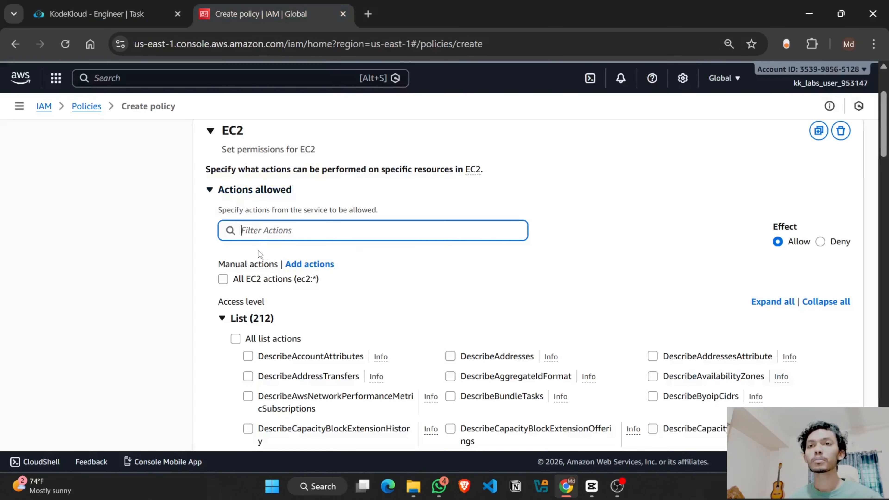
pyautogui.hotkey('ctrl', 'v')
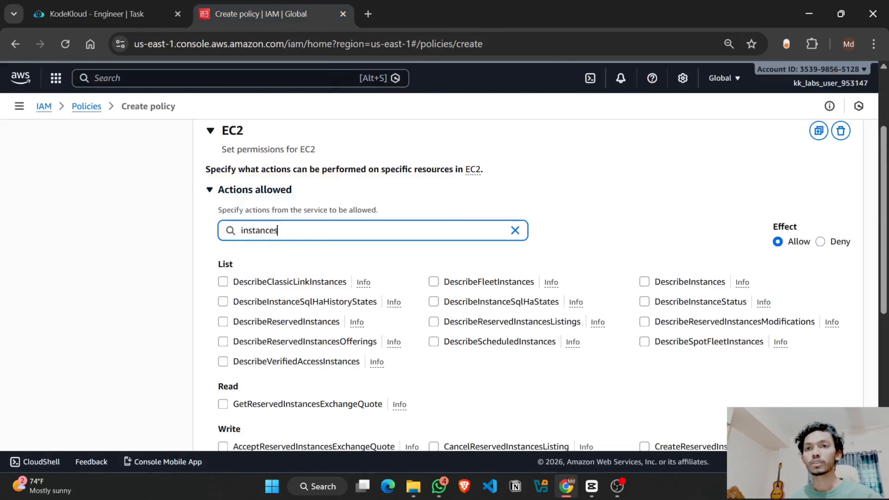
# Allow every List-level action matching instances, from DescribeClassicLinkInstances to DescribeVerifiedAccessInstances, plus the Read action GetReservedInstancesExchangeQuote.
pyautogui.click(222, 282)
pyautogui.click(223, 297)
pyautogui.click(223, 317)
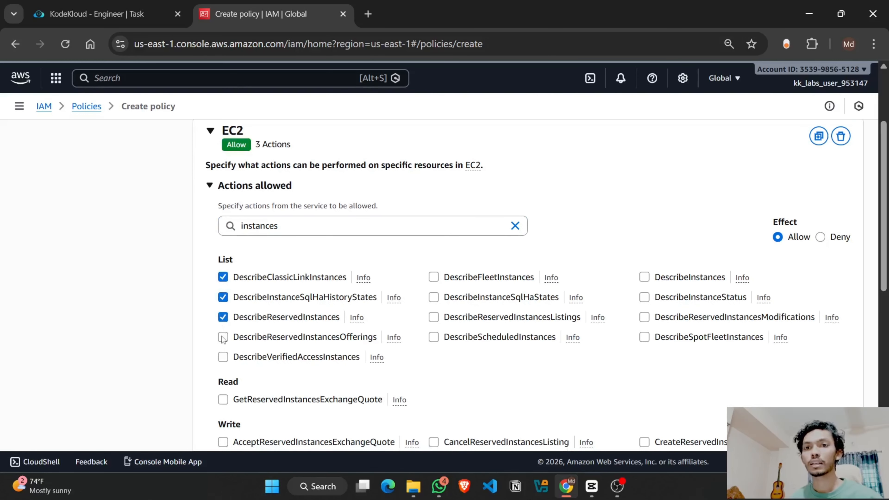
pyautogui.click(434, 337)
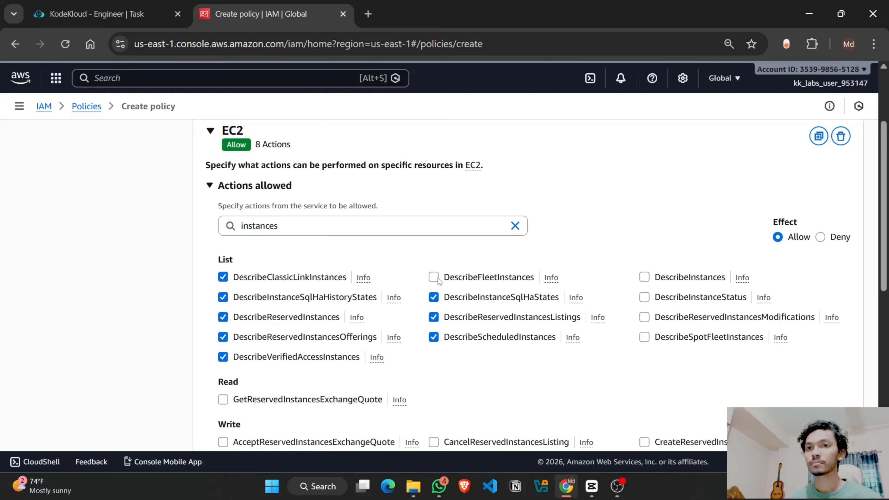
pyautogui.click(644, 277)
pyautogui.click(644, 297)
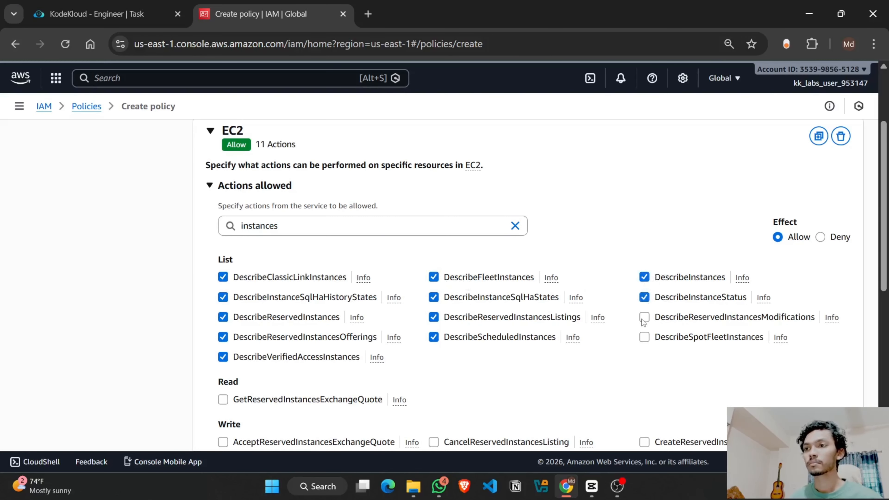
pyautogui.click(645, 317)
pyautogui.click(644, 337)
pyautogui.scroll(-3, 395, 318)
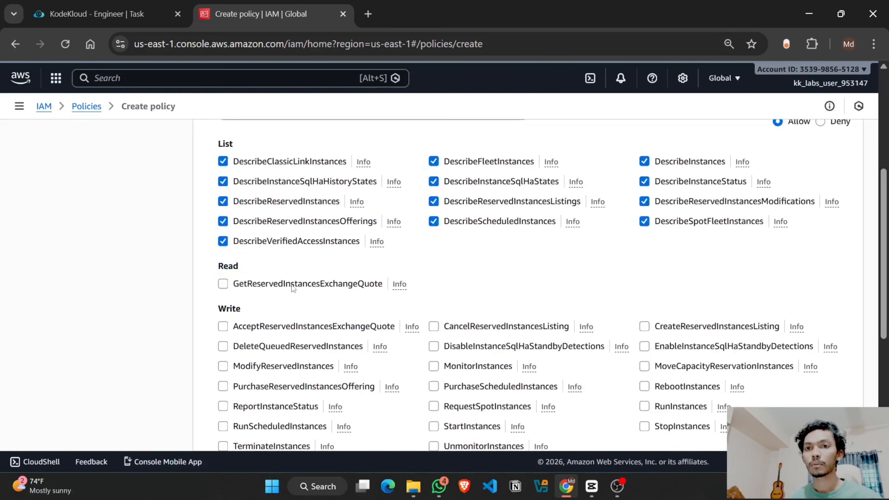
pyautogui.click(228, 285)
pyautogui.scroll(-3, 256, 311)
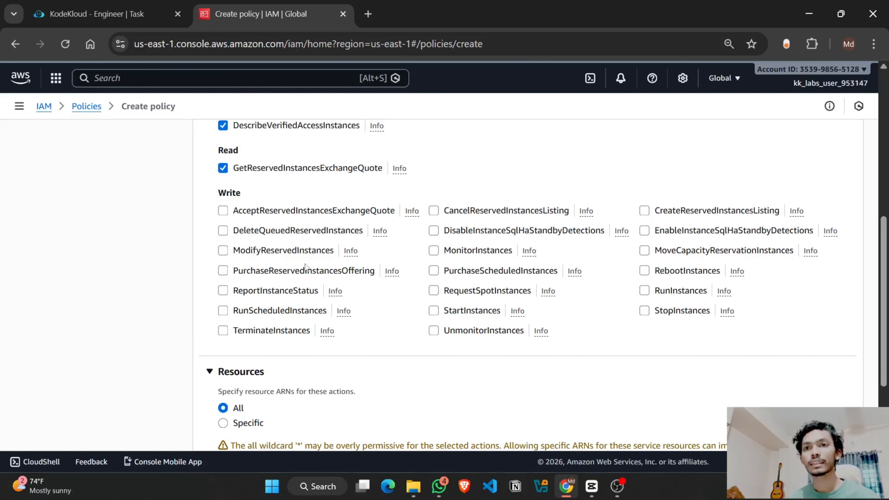
# Filter the EC2 actions by "ami", checking the term against the task page, and allow the List action DescribeIamInstanceProfileAssociations.
pyautogui.scroll(10, 318, 266)
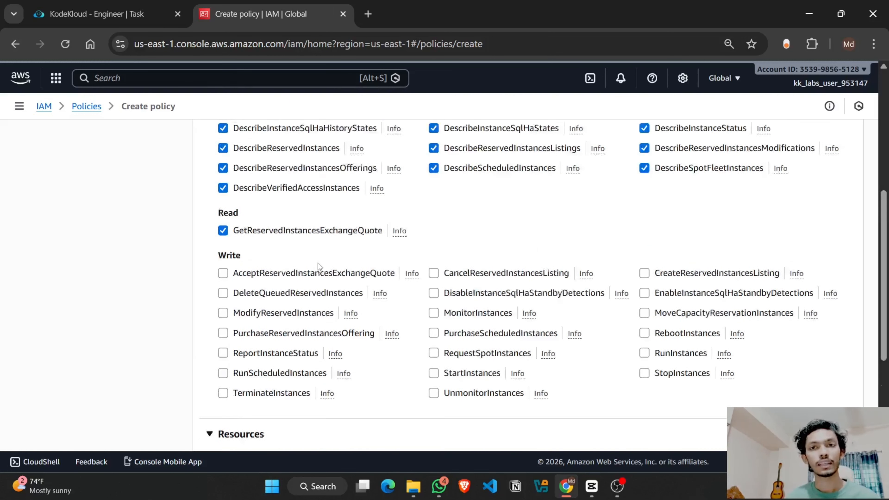
pyautogui.doubleClick(254, 342)
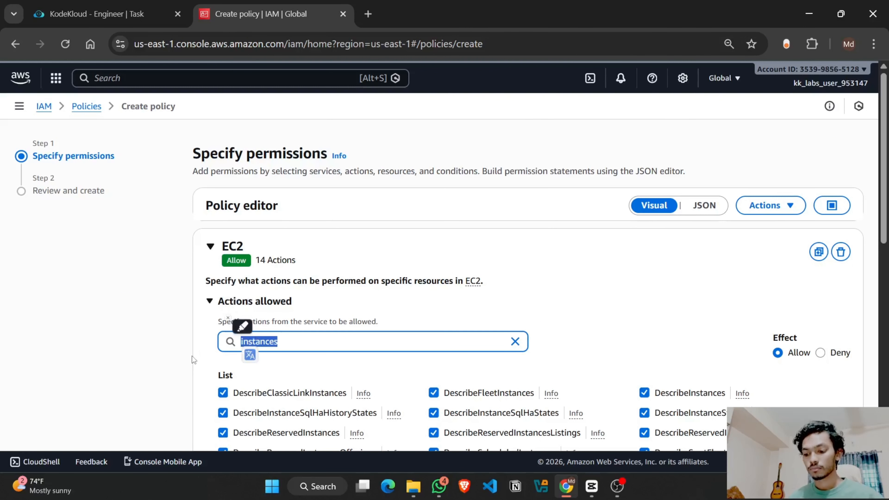
pyautogui.press('BackSpace')
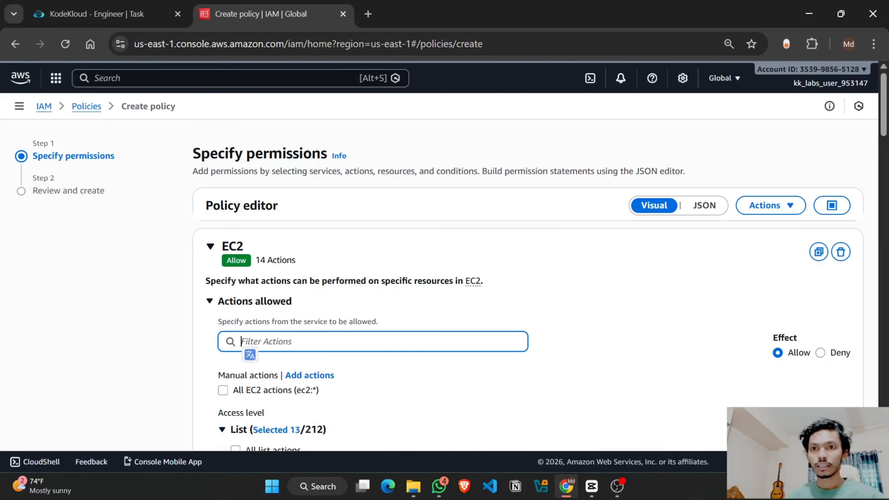
pyautogui.write('iam')
pyautogui.click(75, 4)
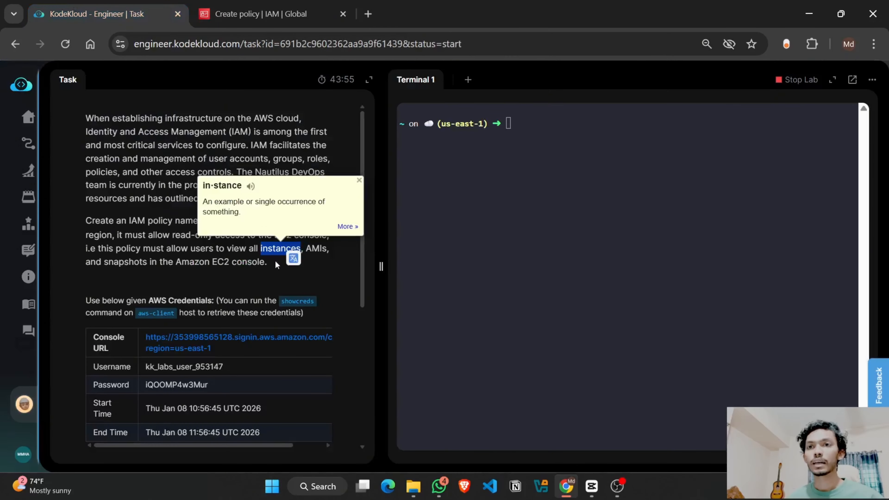
pyautogui.doubleClick(317, 248)
pyautogui.click(260, 14)
pyautogui.scroll(-3, 287, 297)
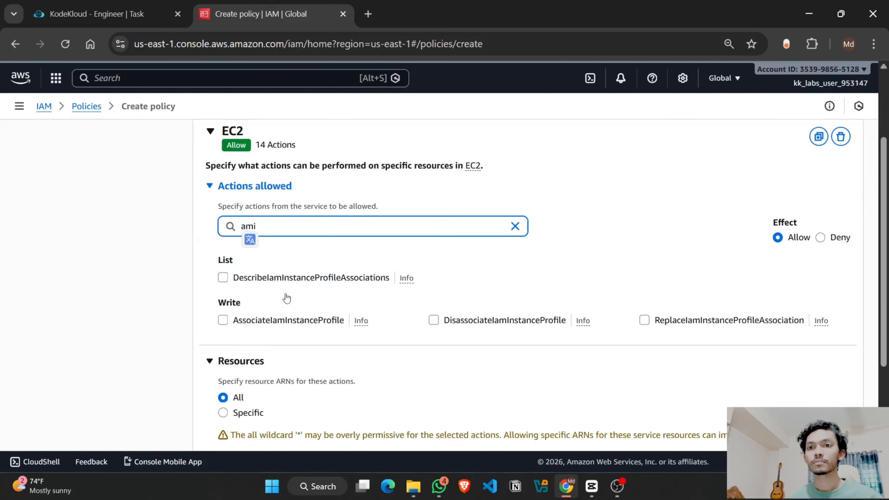
pyautogui.click(223, 277)
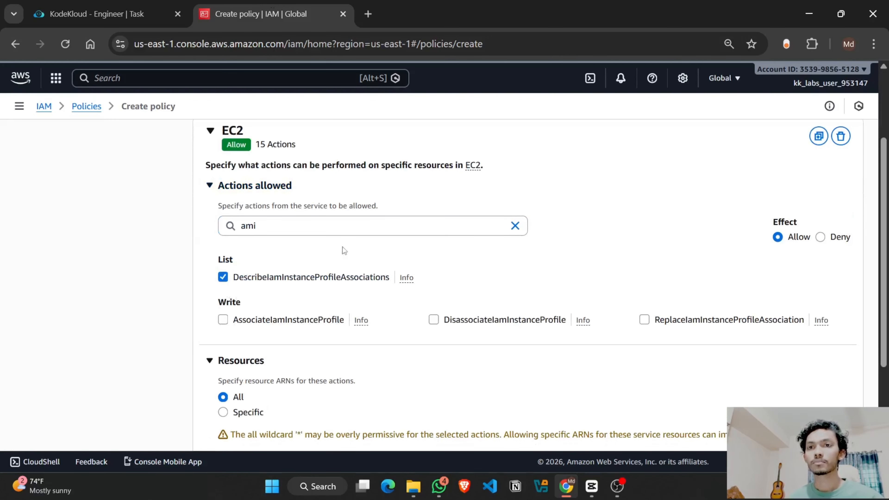
# Replace the action filter with the word snapshots copied from the task page, shortened to "snapshot".
pyautogui.scroll(-1, 309, 351)
pyautogui.scroll(1, 315, 336)
pyautogui.moveTo(273, 225); pyautogui.dragTo(201, 213)
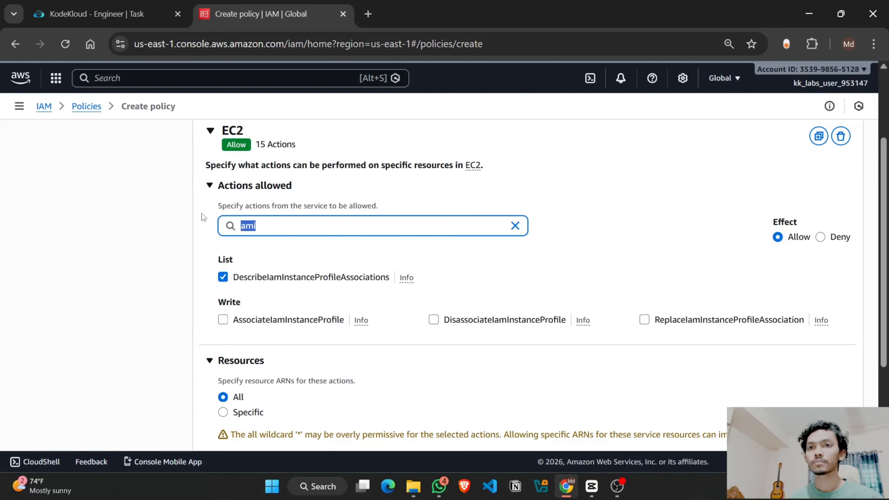
pyautogui.press('BackSpace')
pyautogui.click(134, 4)
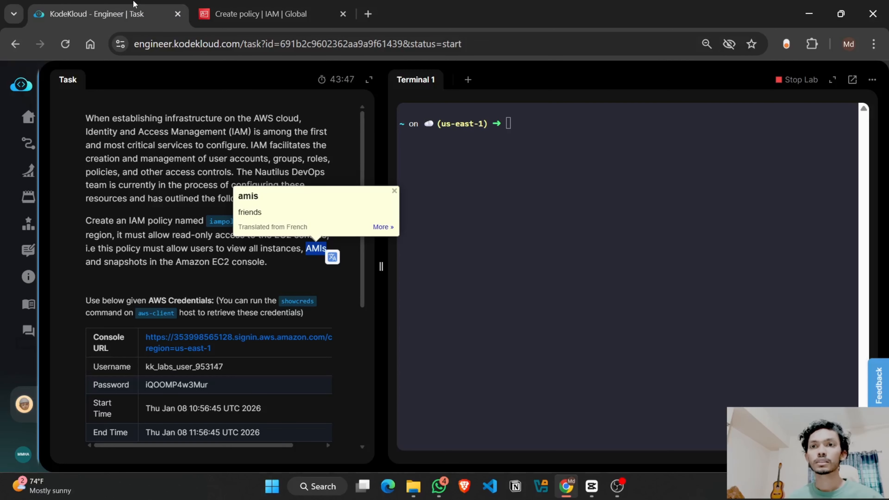
pyautogui.doubleClick(125, 262)
pyautogui.hotkey('ctrl', 'c')
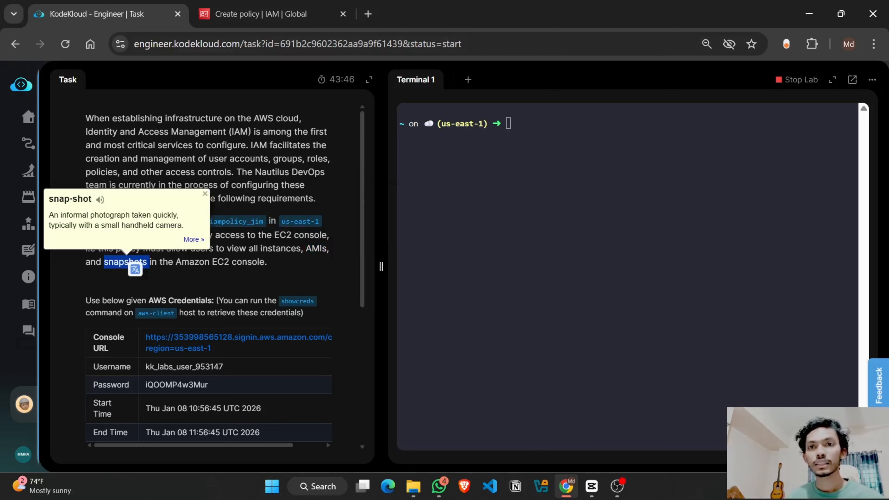
pyautogui.click(291, 9)
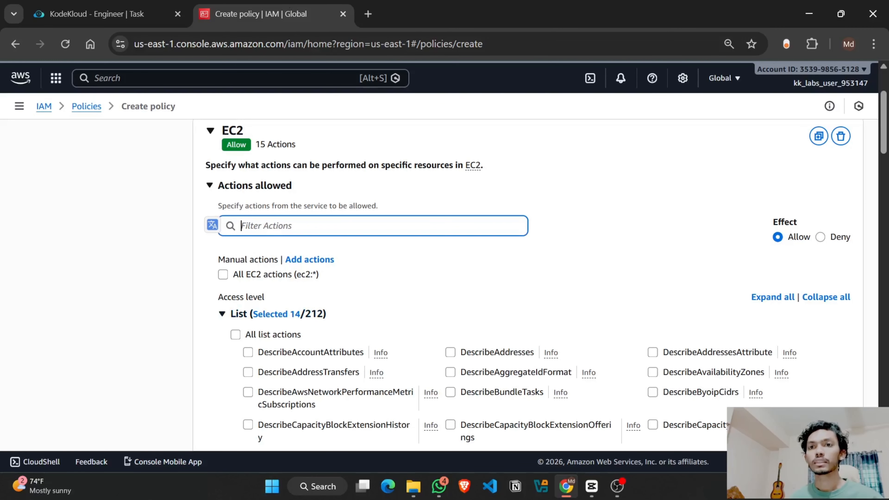
pyautogui.hotkey('ctrl', 'v')
pyautogui.press('BackSpace')
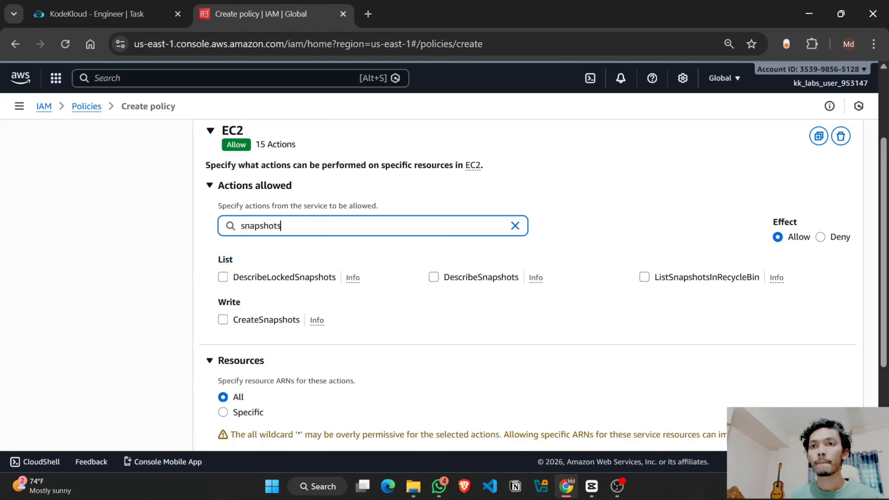
# Allow all seven List-level snapshot actions and the Read action GetSnapshotBlockPublicAccessState, leaving out the write actions.
pyautogui.click(224, 288)
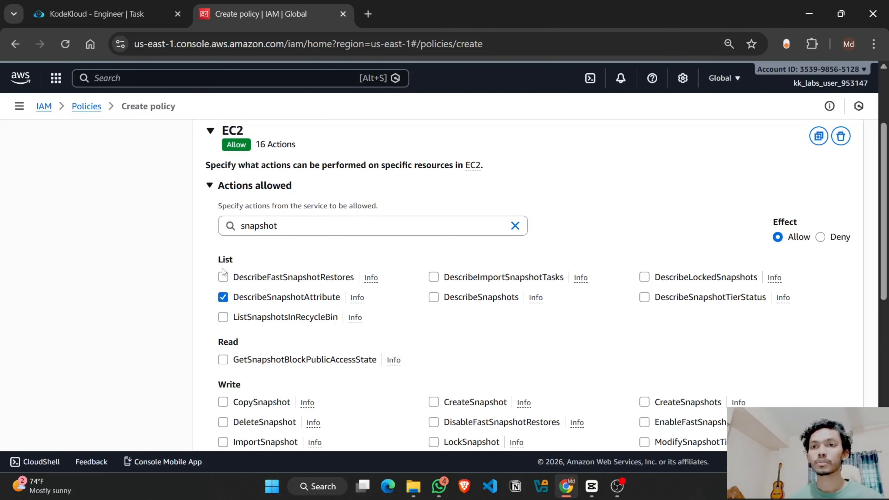
pyautogui.click(223, 277)
pyautogui.click(226, 318)
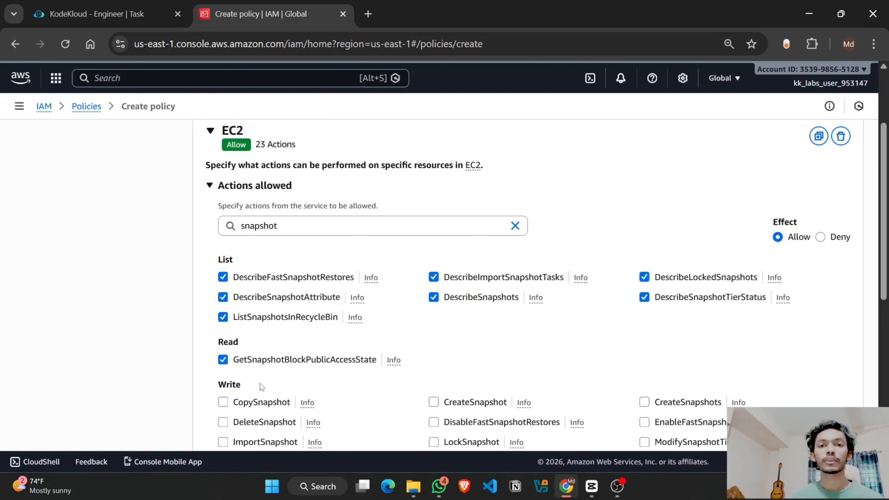
# Keep the resources set to All, continue to the Review and create page, and check the permissions defined in the policy.
pyautogui.scroll(-10, 390, 357)
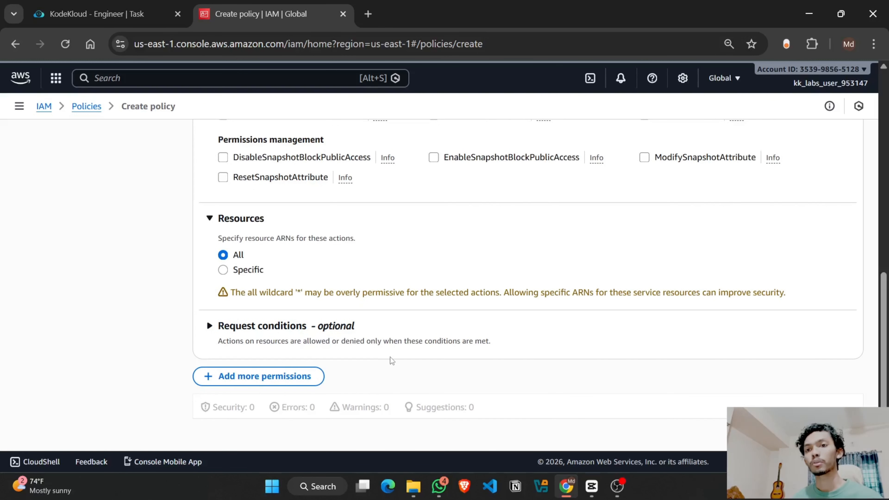
pyautogui.scroll(6, 382, 325)
pyautogui.scroll(-6, 383, 325)
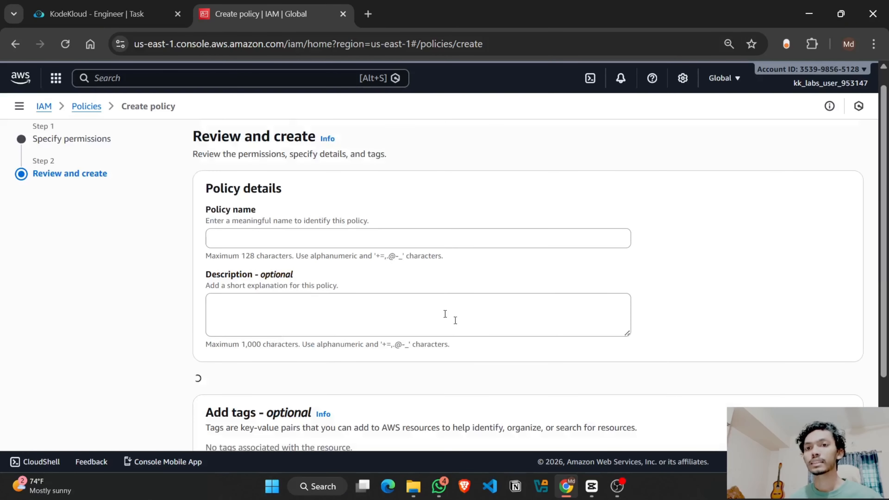
pyautogui.scroll(-3, 450, 317)
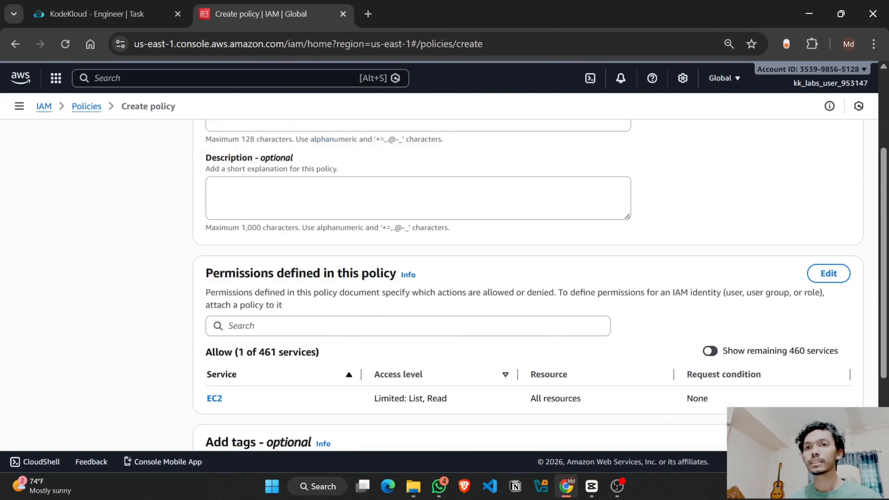
pyautogui.scroll(3, 281, 216)
# Name the policy iampolicy_jim, copying the name from the task page.
pyautogui.click(244, 234)
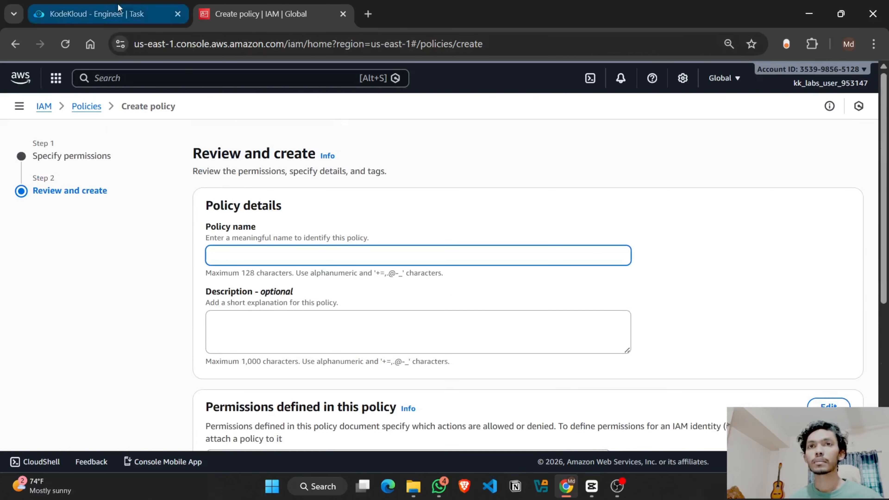
pyautogui.click(134, 13)
pyautogui.click(240, 228)
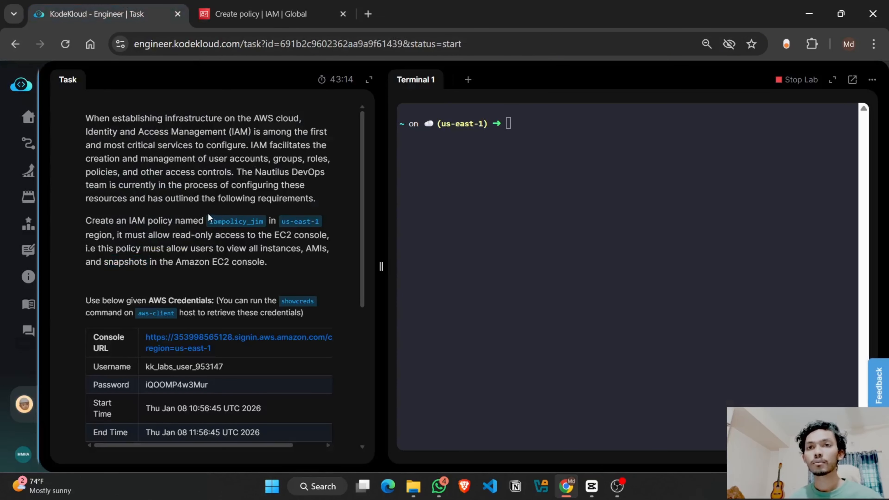
pyautogui.moveTo(209, 218); pyautogui.dragTo(265, 225)
pyautogui.hotkey('ctrl', 'c')
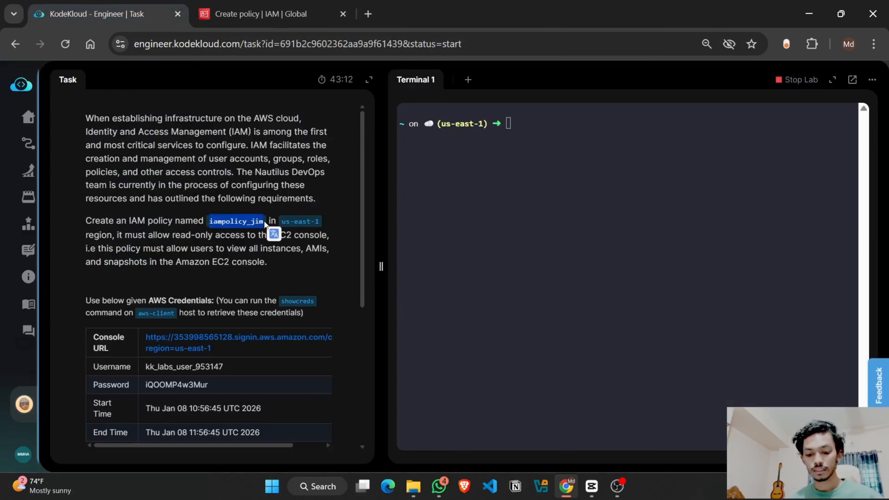
pyautogui.click(266, 13)
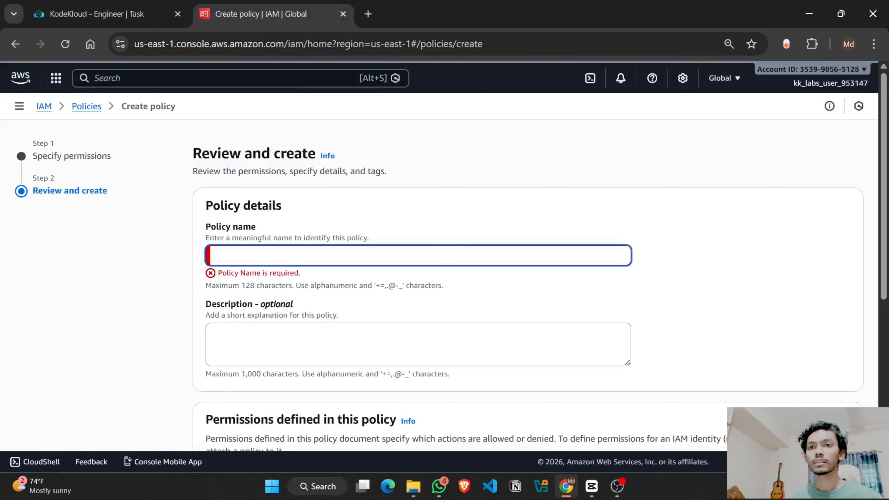
pyautogui.hotkey('ctrl', 'v')
# Fill in the policy description with "read-only access to the EC2 console", copied from the task page.
pyautogui.click(307, 321)
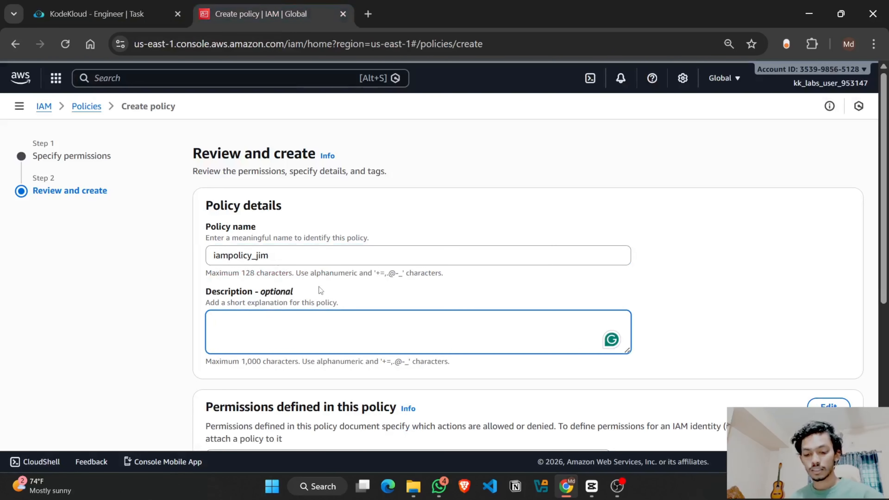
pyautogui.write('t')
pyautogui.press('BackSpace')
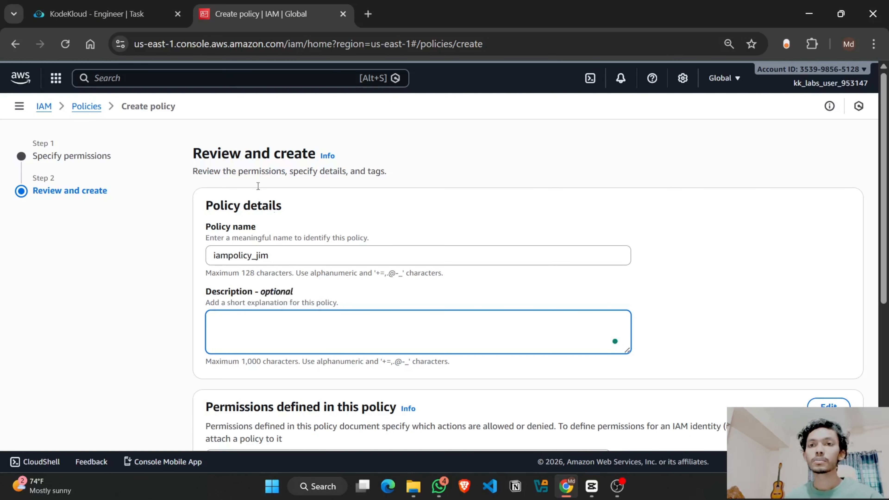
pyautogui.click(149, 5)
pyautogui.click(222, 258)
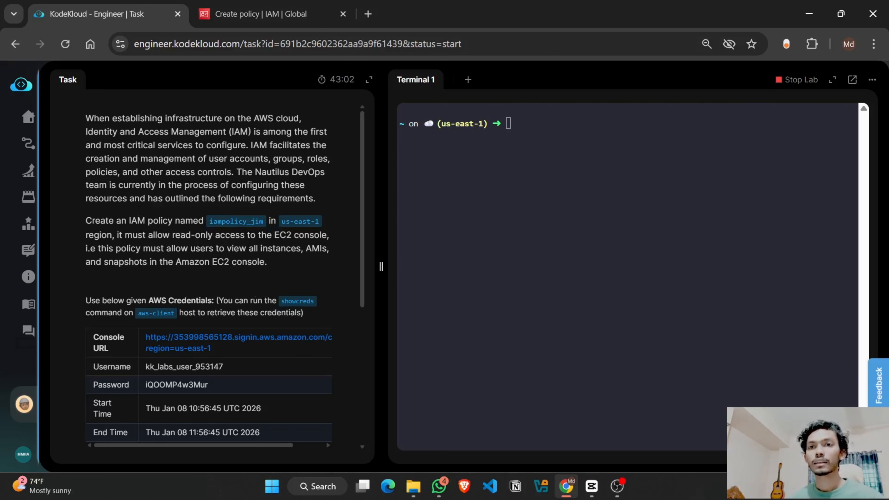
pyautogui.moveTo(189, 239); pyautogui.dragTo(347, 240)
pyautogui.hotkey('ctrl', 'Tab')
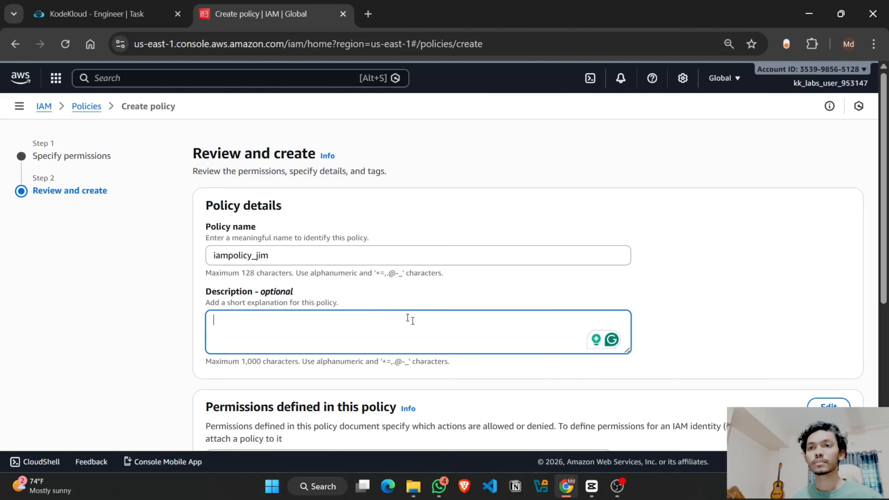
pyautogui.write('read-only access to the EC2 console')
pyautogui.scroll(-5, 310, 238)
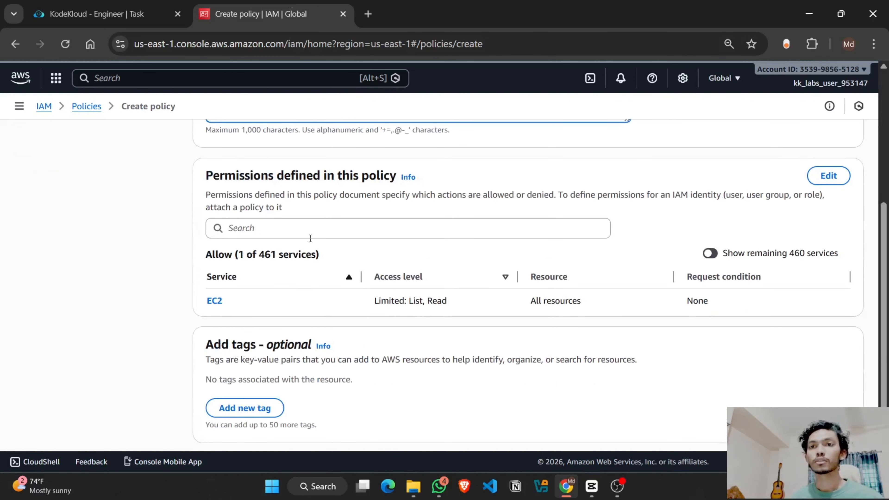
pyautogui.scroll(-1, 251, 296)
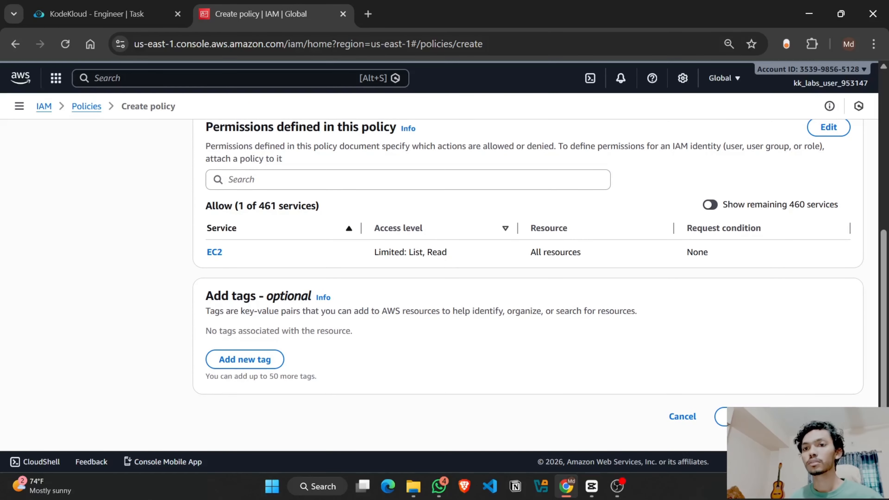
pyautogui.click(245, 359)
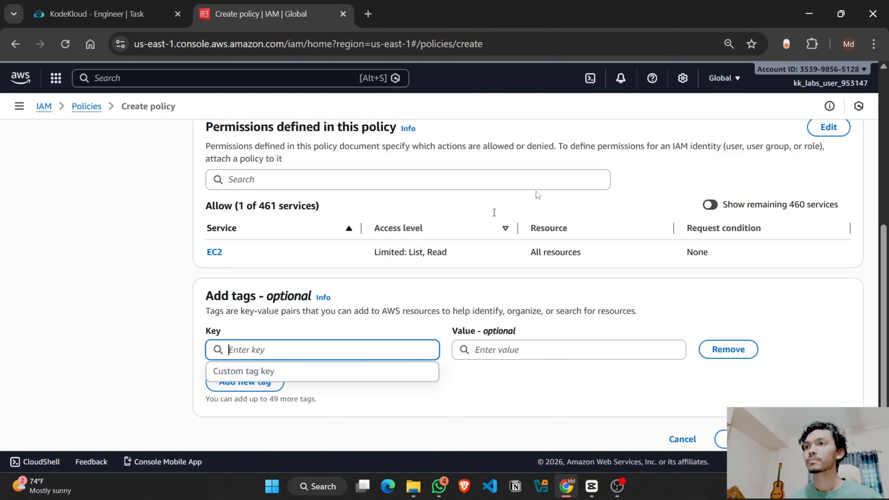
pyautogui.click(724, 78)
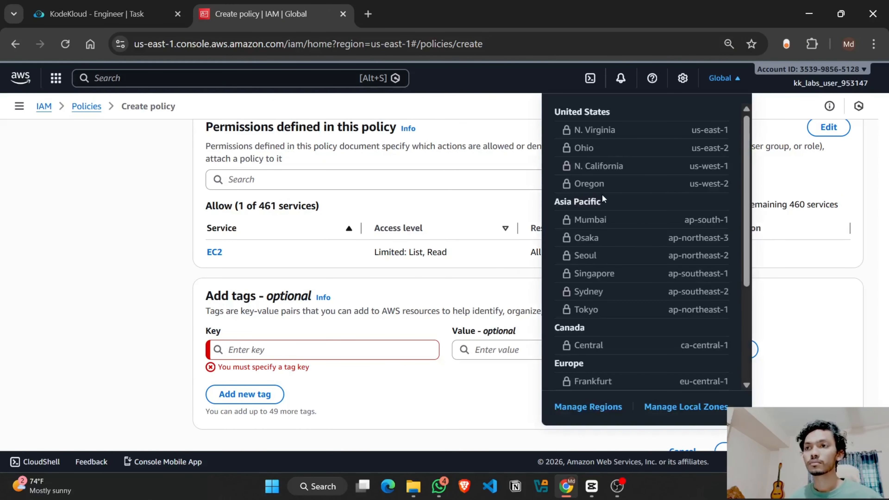
pyautogui.click(149, 233)
pyautogui.scroll(-2, 241, 369)
pyautogui.click(287, 316)
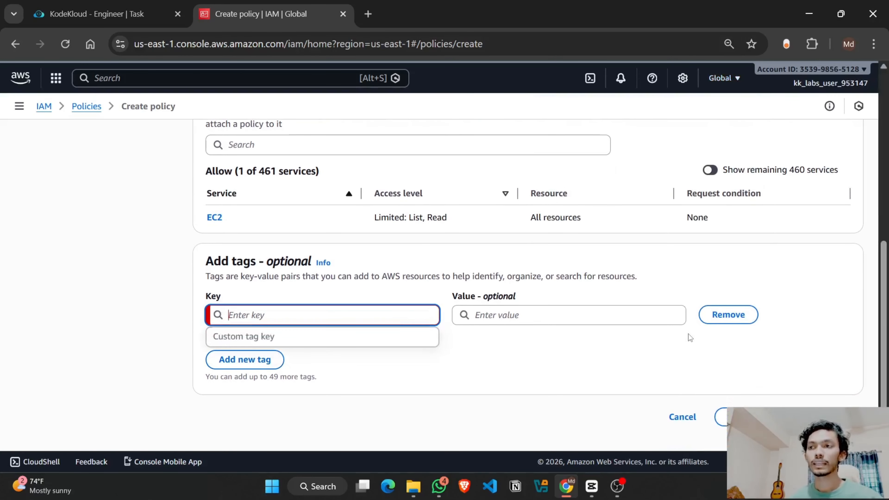
pyautogui.click(737, 317)
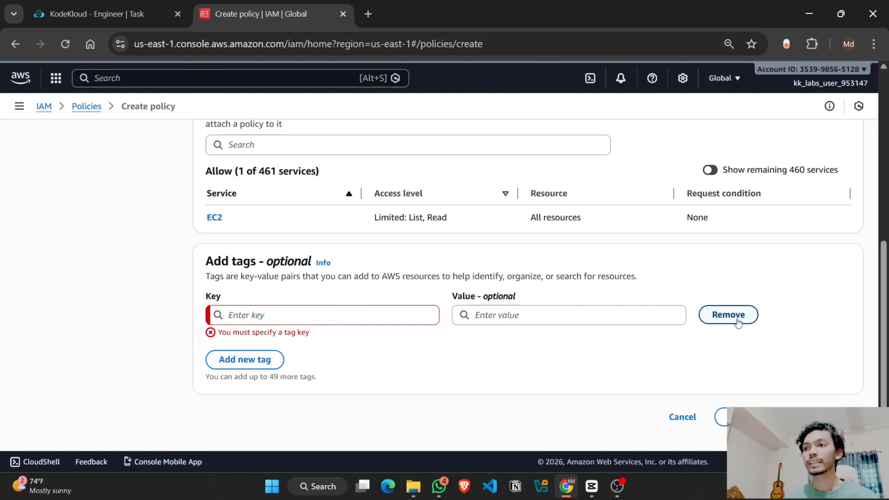
# Create the policy from the reviewed settings without tags and dismiss the notification.
pyautogui.scroll(8, 370, 418)
pyautogui.scroll(-8, 506, 333)
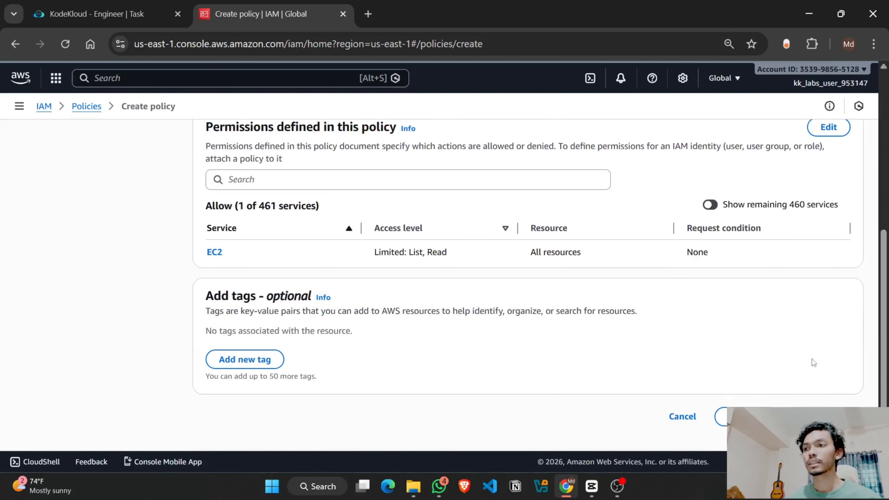
pyautogui.click(732, 417)
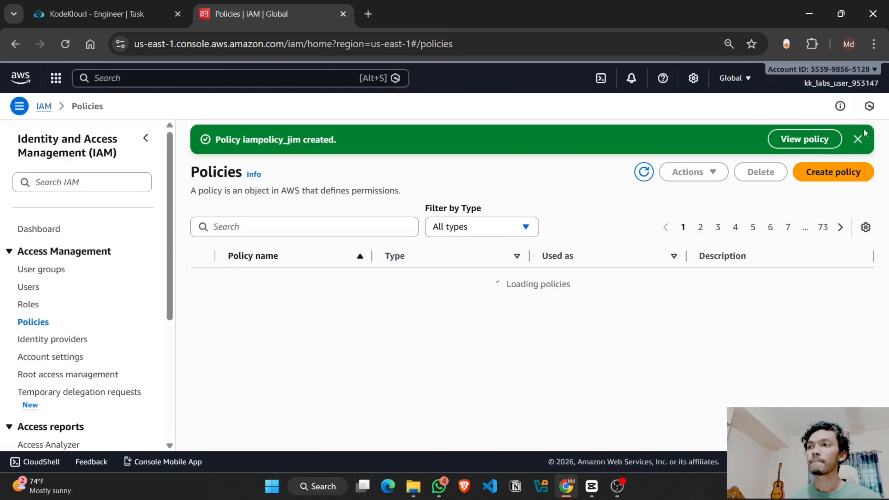
pyautogui.click(858, 140)
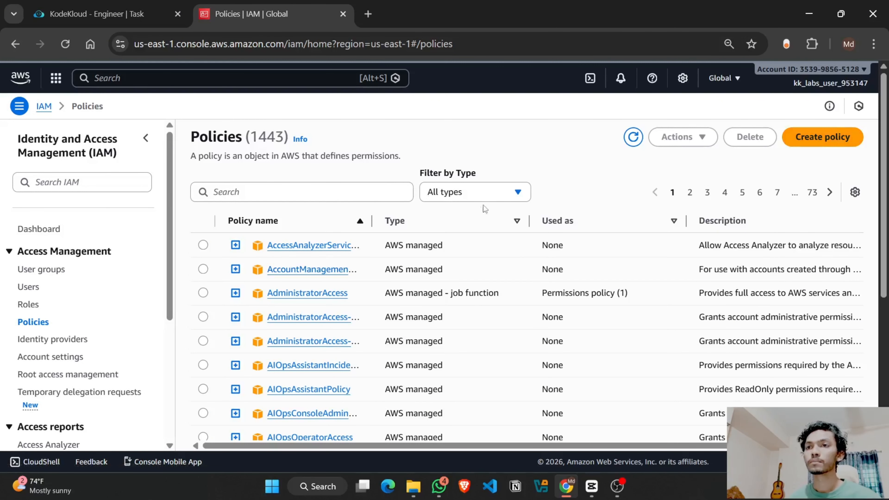
# Filter the policies list to the Customer managed type and open the details of iampolicy_jim.
pyautogui.click(485, 189)
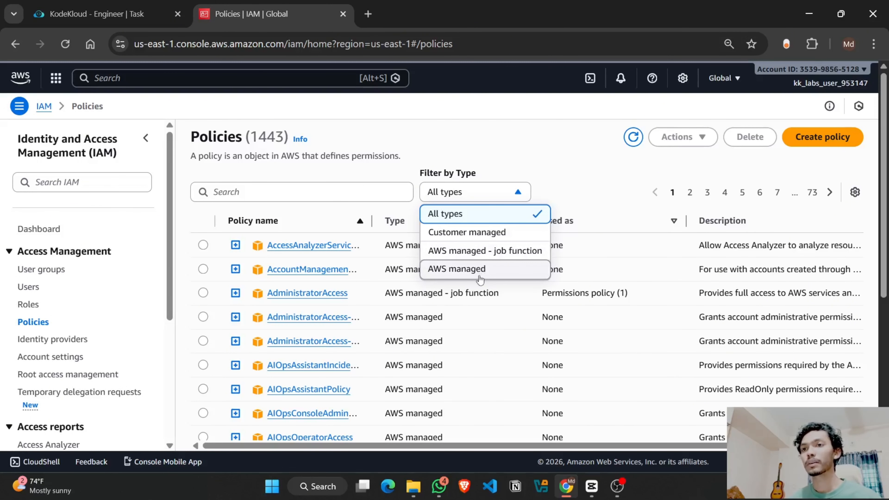
pyautogui.click(467, 233)
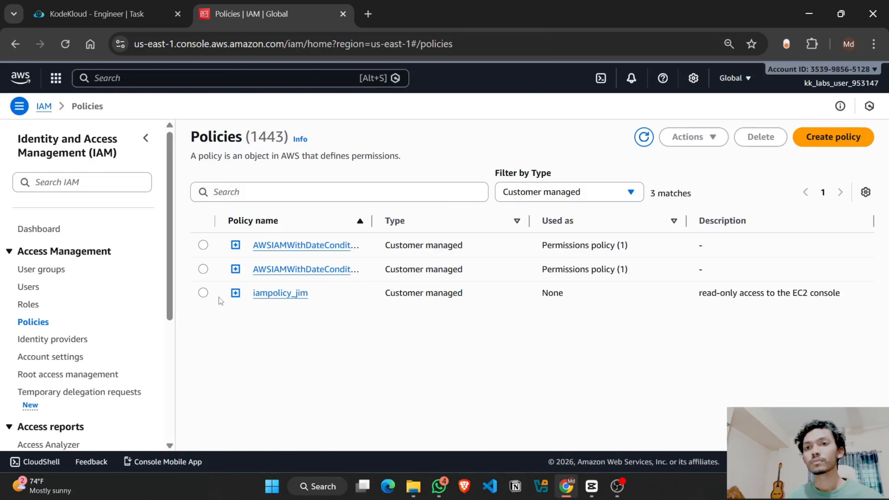
pyautogui.click(203, 293)
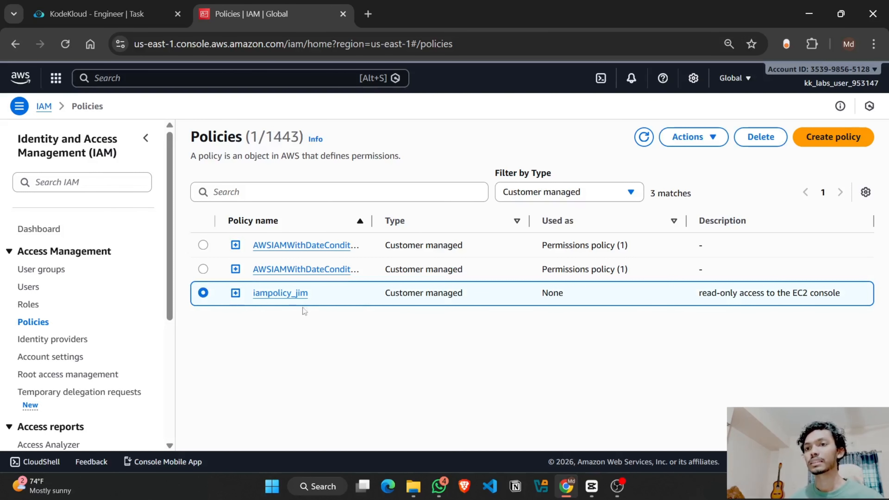
pyautogui.click(258, 293)
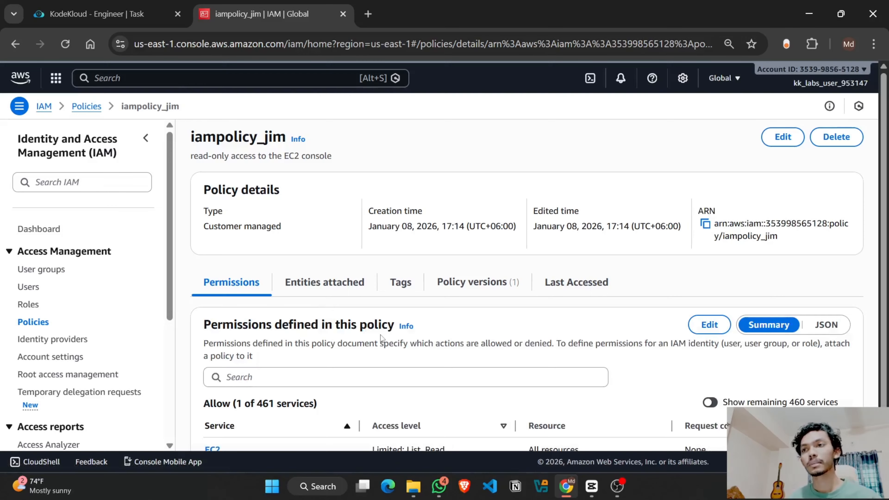
# Examine the entities iampolicy_jim is attached to, both as a permissions policy and as a permissions boundary.
pyautogui.scroll(-2, 381, 338)
pyautogui.click(343, 226)
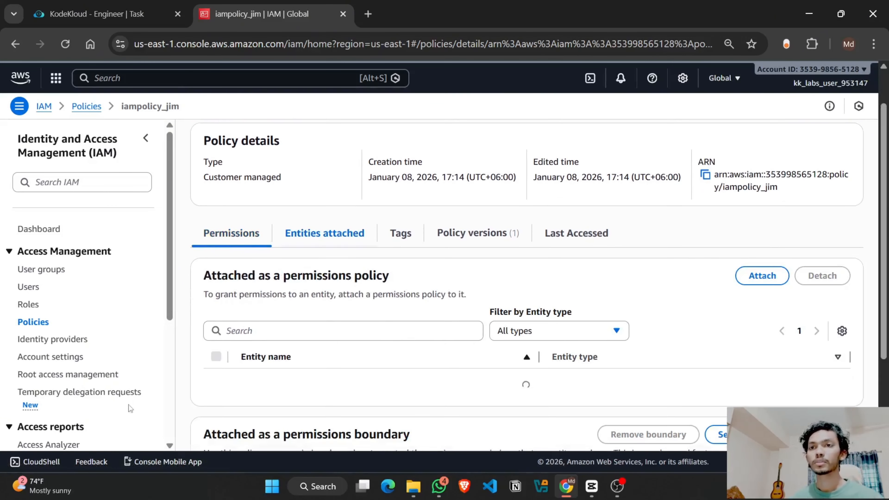
pyautogui.scroll(-4, 318, 357)
pyautogui.scroll(4, 315, 243)
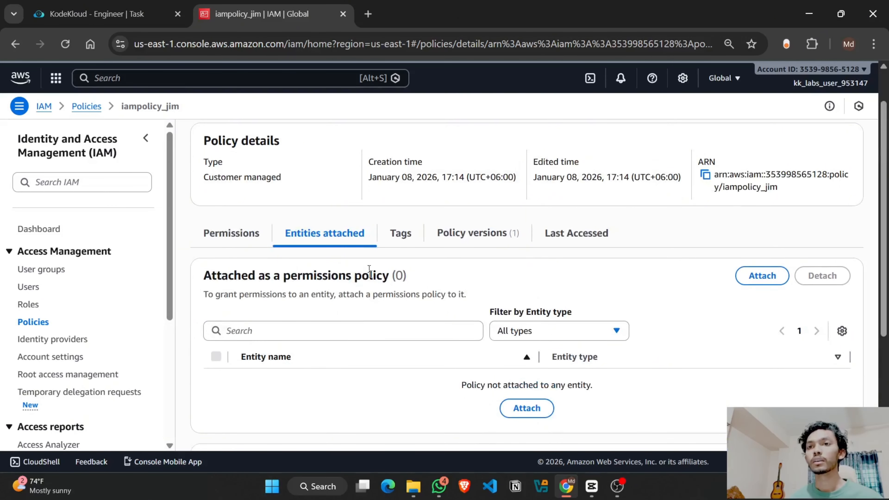
pyautogui.scroll(-7, 310, 375)
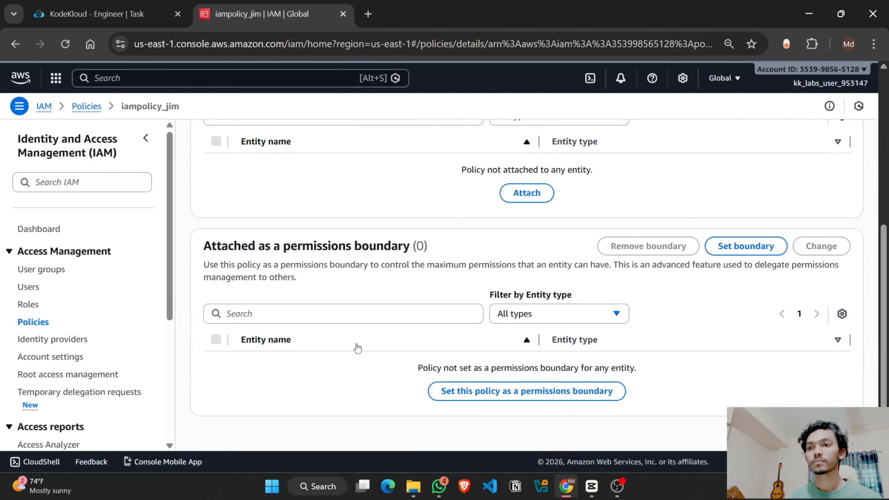
pyautogui.scroll(6, 357, 348)
# Check the policy's versions and its last accessed information.
pyautogui.click(477, 259)
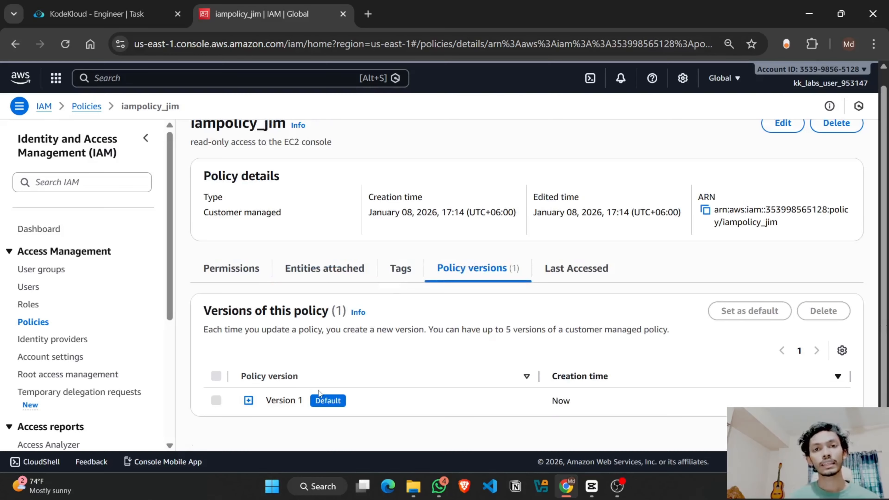
pyautogui.moveTo(265, 402); pyautogui.dragTo(309, 399)
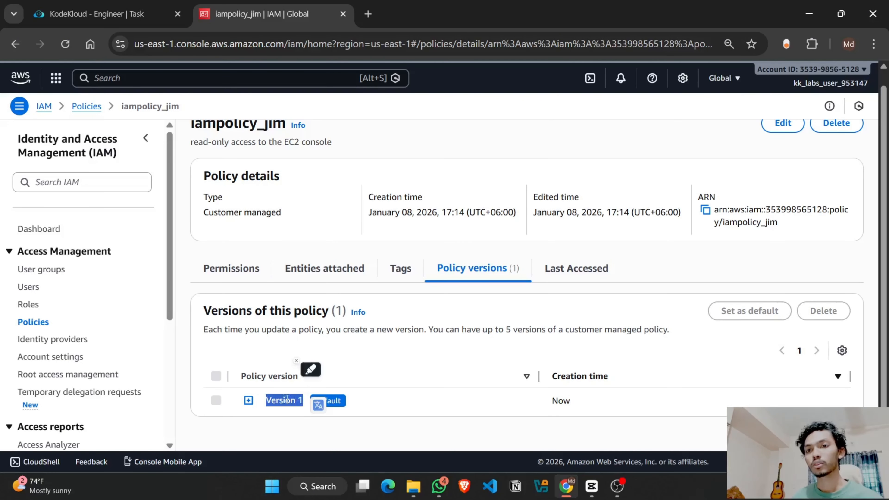
pyautogui.click(491, 393)
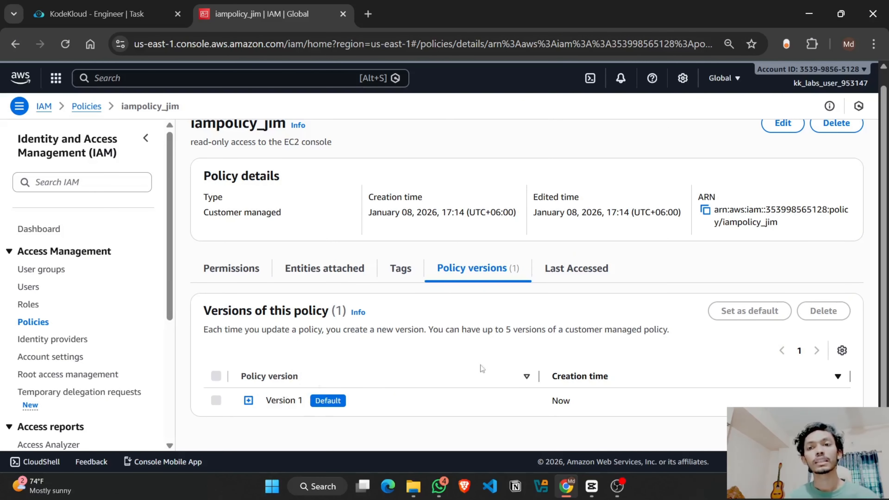
pyautogui.moveTo(264, 402); pyautogui.dragTo(309, 410)
pyautogui.click(310, 410)
pyautogui.scroll(1, 441, 397)
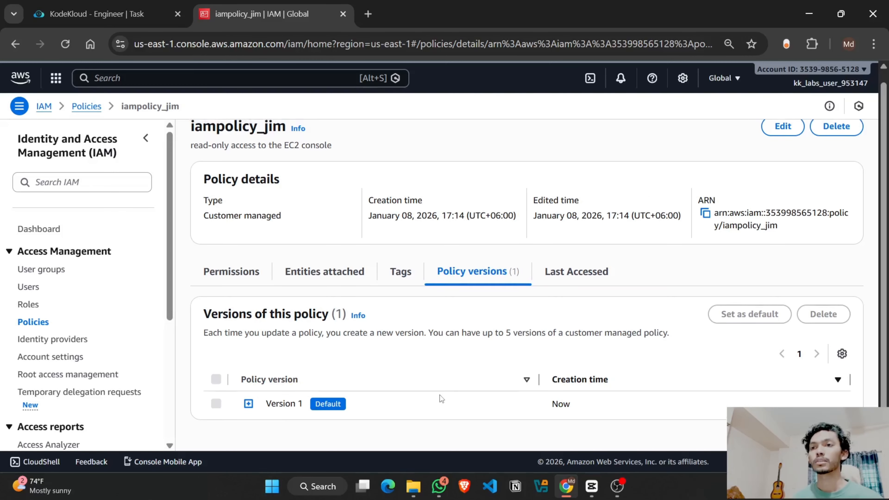
pyautogui.click(585, 283)
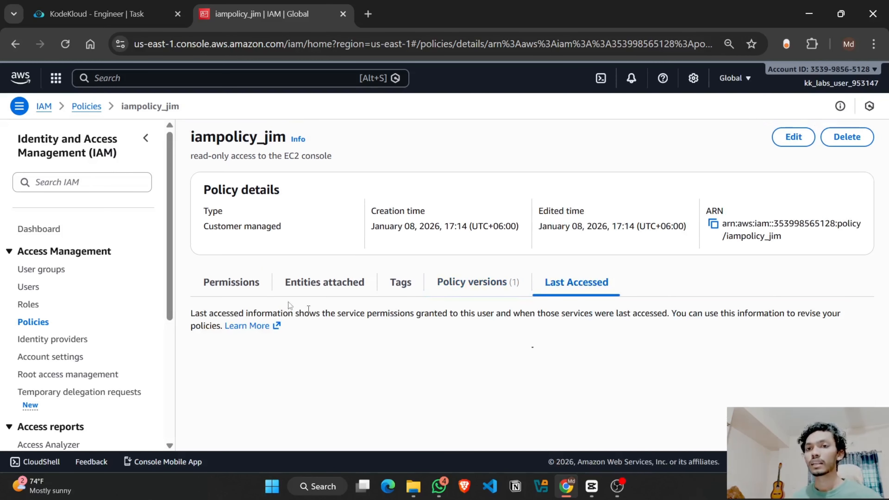
# Show the policy's permissions as JSON and review the allowed EC2 actions and the resource scope.
pyautogui.click(229, 282)
pyautogui.scroll(-1, 421, 321)
pyautogui.scroll(1, 416, 321)
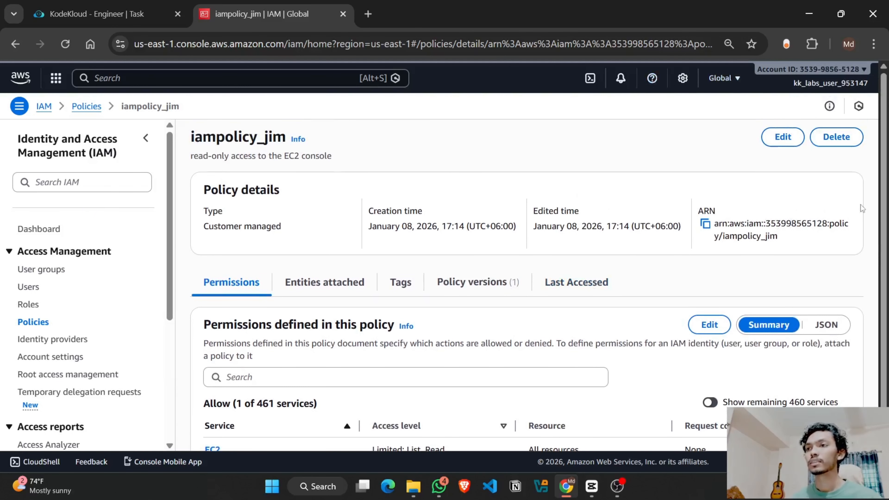
pyautogui.click(800, 326)
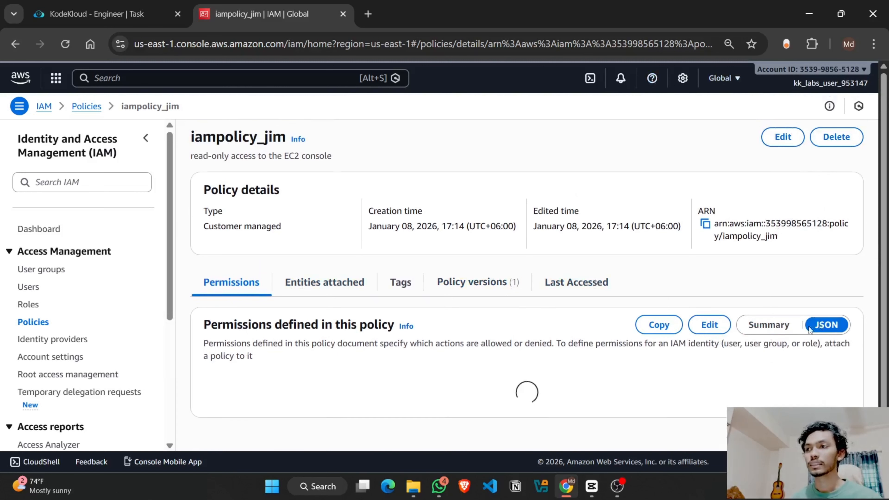
pyautogui.scroll(-5, 373, 308)
pyautogui.scroll(-2, 374, 309)
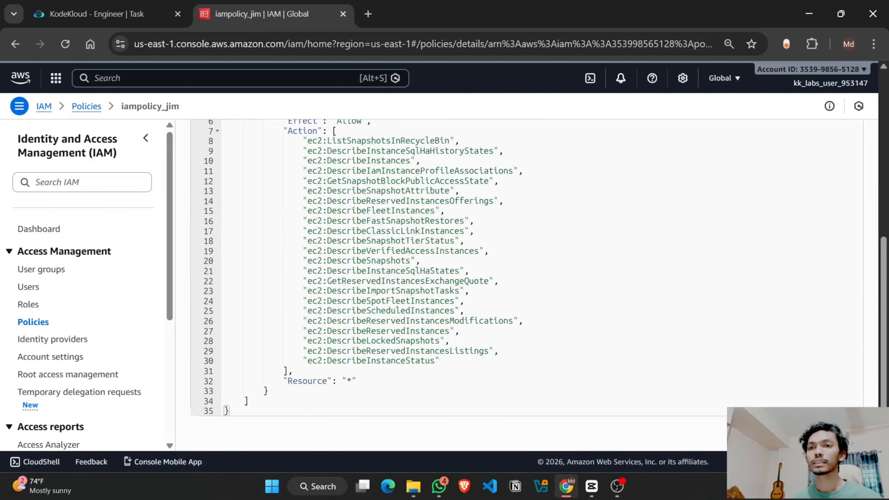
pyautogui.moveTo(303, 170); pyautogui.dragTo(419, 413)
pyautogui.click(352, 364)
pyautogui.moveTo(356, 382); pyautogui.dragTo(304, 191)
pyautogui.scroll(7, 350, 297)
pyautogui.scroll(-6, 289, 376)
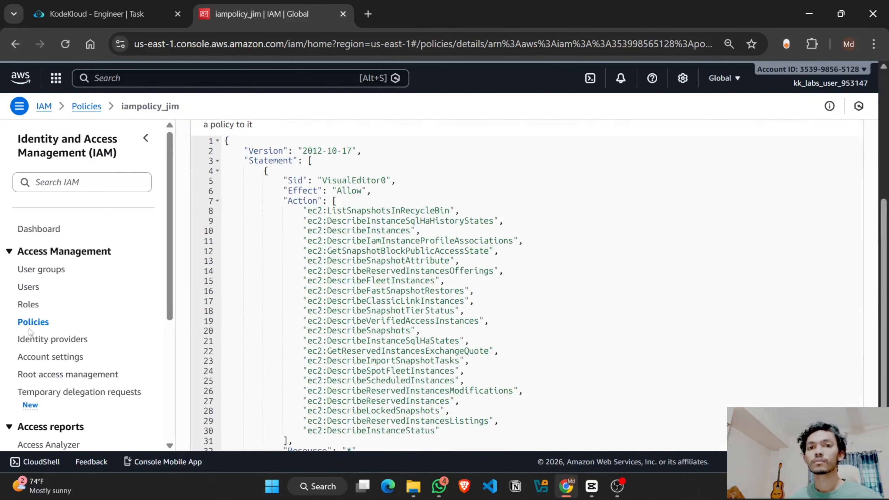
# Return to the list of all policies and switch back to the KodeKloud task page.
pyautogui.click(39, 323)
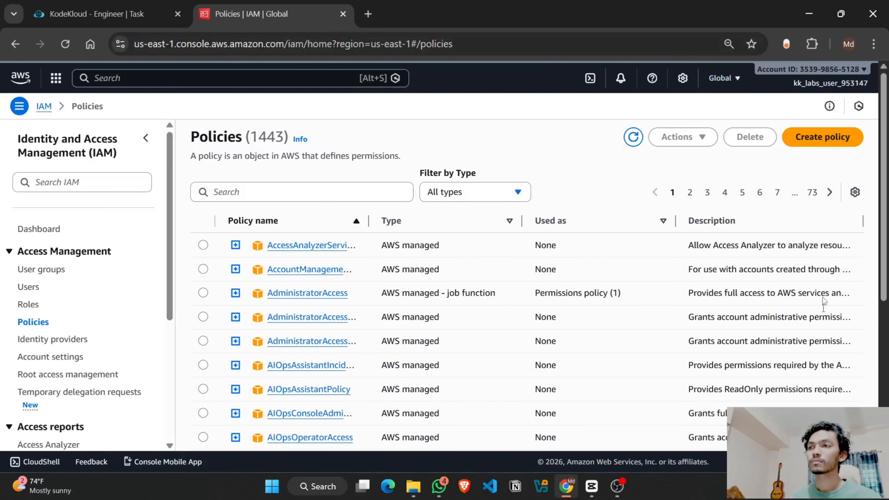
pyautogui.click(154, 5)
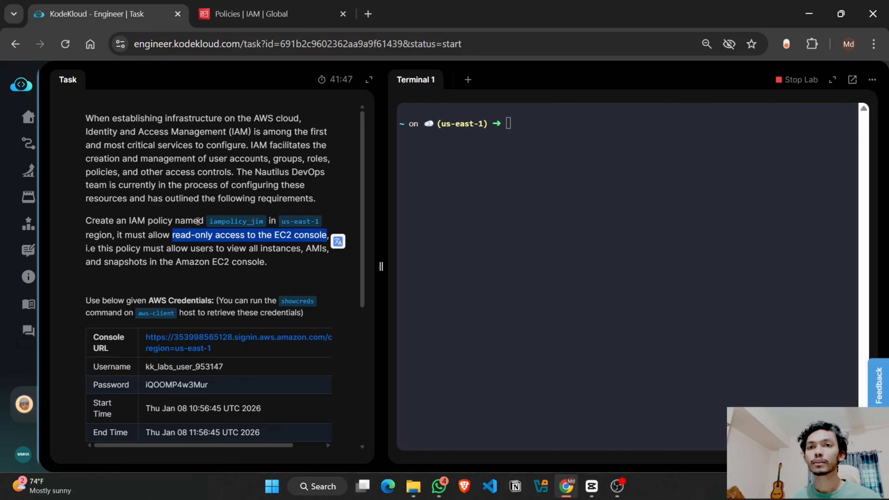
# Reread the task's policy requirements and the note on AWS credentials, and switch to the IAM policies list for a check.
pyautogui.click(148, 231)
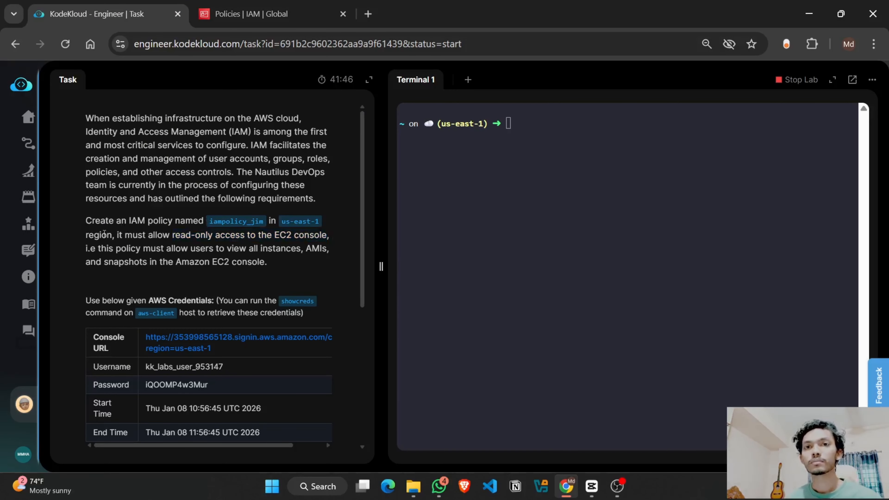
pyautogui.moveTo(86, 235); pyautogui.dragTo(268, 253)
pyautogui.click(122, 229)
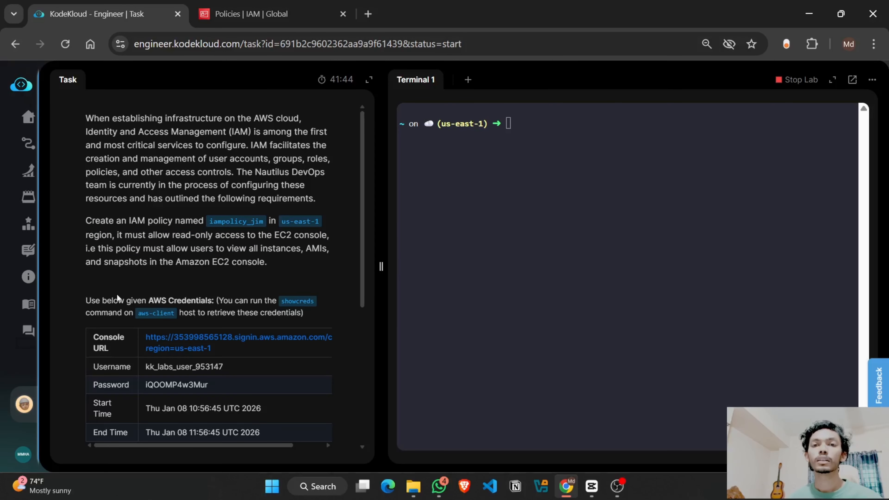
pyautogui.scroll(-3, 117, 297)
pyautogui.moveTo(94, 173); pyautogui.dragTo(303, 198)
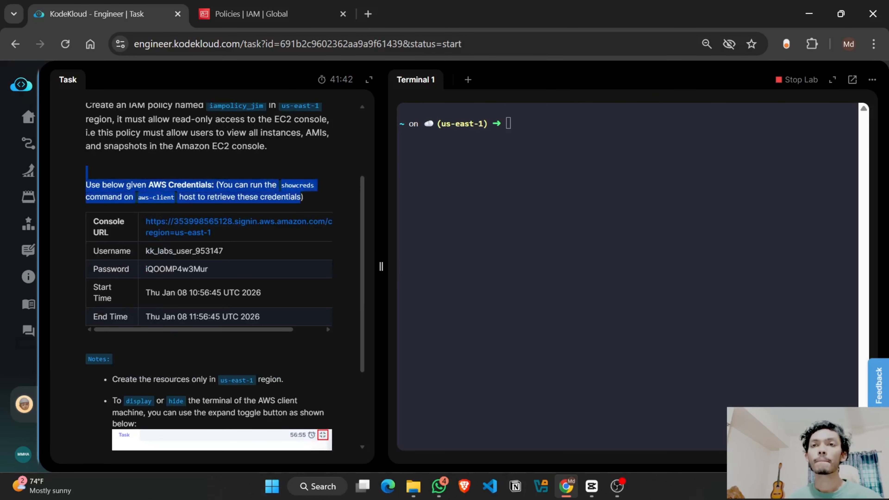
pyautogui.click(284, 206)
pyautogui.scroll(3, 232, 186)
pyautogui.click(263, 14)
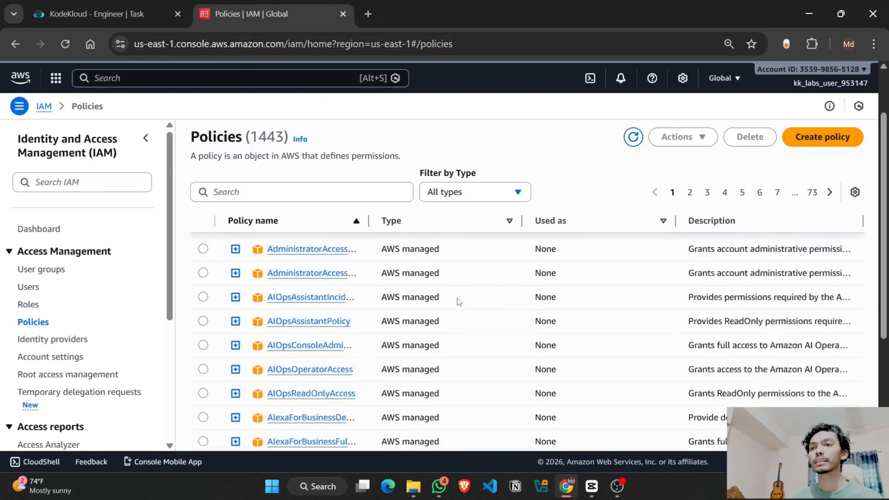
# Return to the KodeKloud task page, submit the task for checking and confirm marking it as completed.
pyautogui.click(165, 4)
pyautogui.scroll(-5, 257, 396)
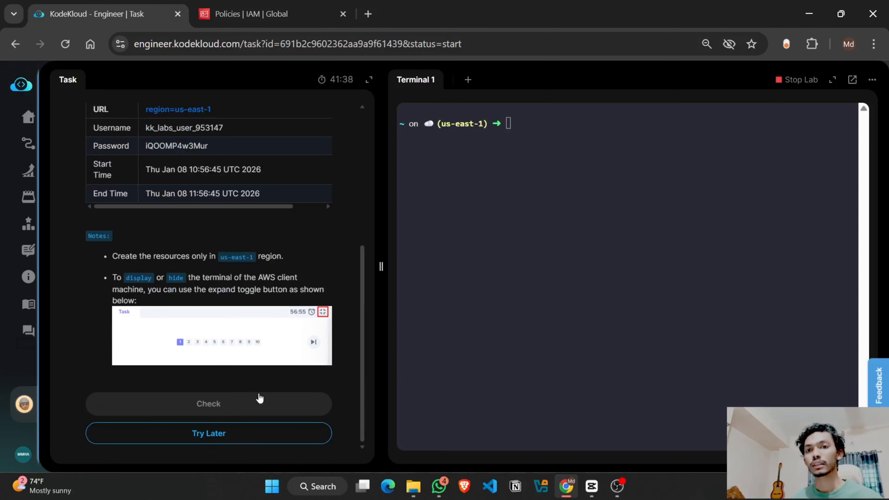
pyautogui.click(250, 406)
pyautogui.click(511, 333)
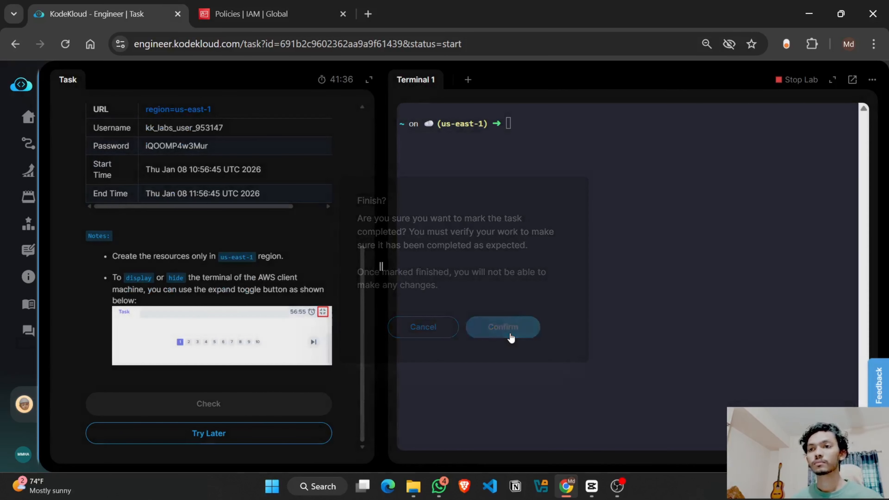